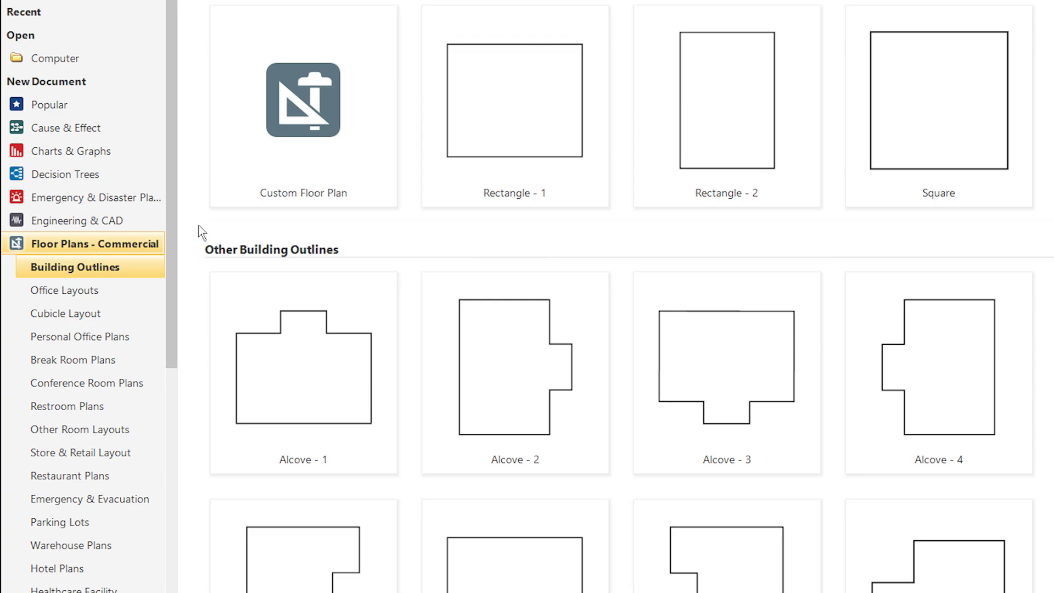
- Start a custom commercial floor plan and draw a closed wall outline about 25' wide by 15' high
double_click(298, 159)
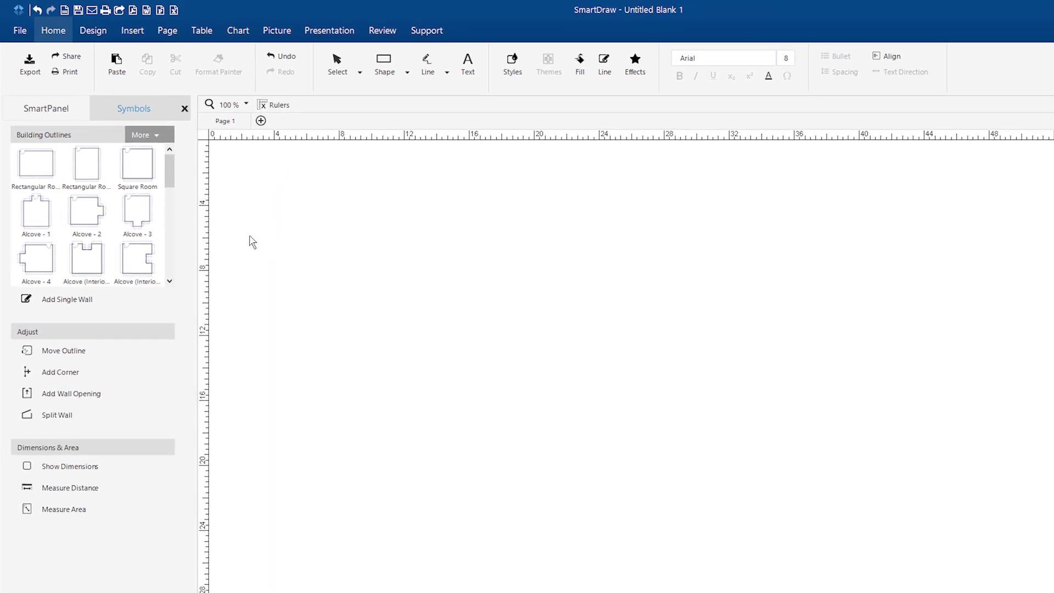
click(161, 299)
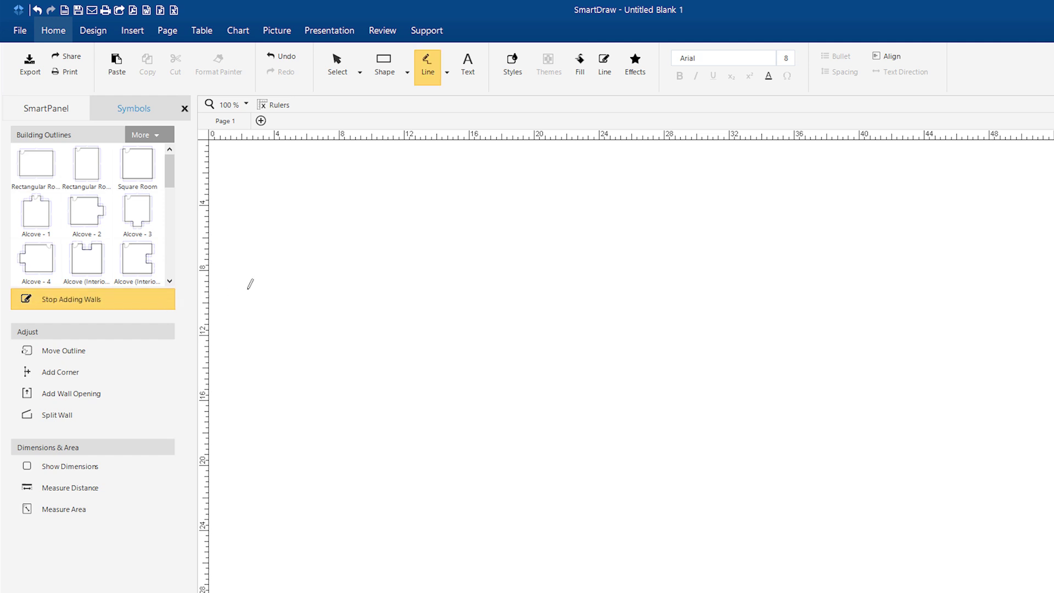
mouse_move(305, 235)
mouse_down()
mouse_move(716, 243)
mouse_move(714, 482)
mouse_up()
mouse_move(714, 482)
mouse_down()
mouse_move(306, 490)
mouse_move(309, 239)
mouse_up()
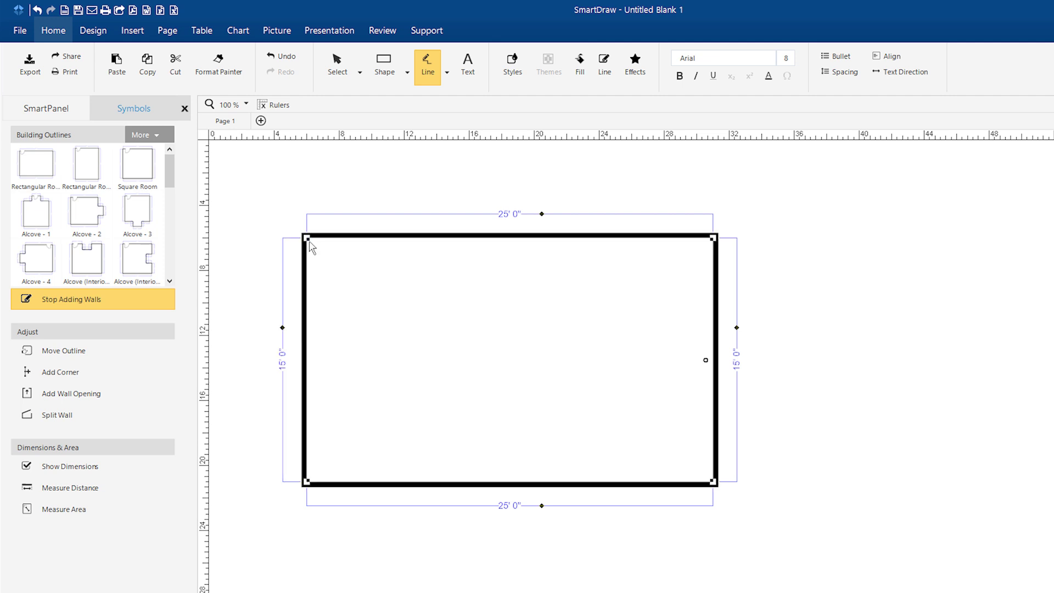
- Draw a single wall about 4' long meeting the outline's left wall, and delete it
key(ctrl+z)
drag(237, 298, 303, 297)
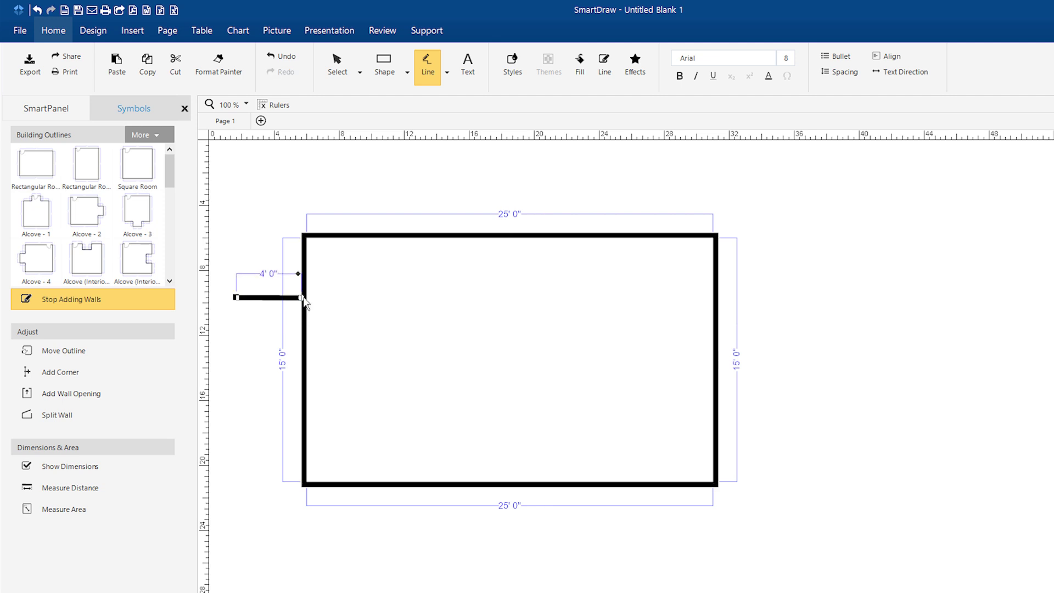
click(144, 306)
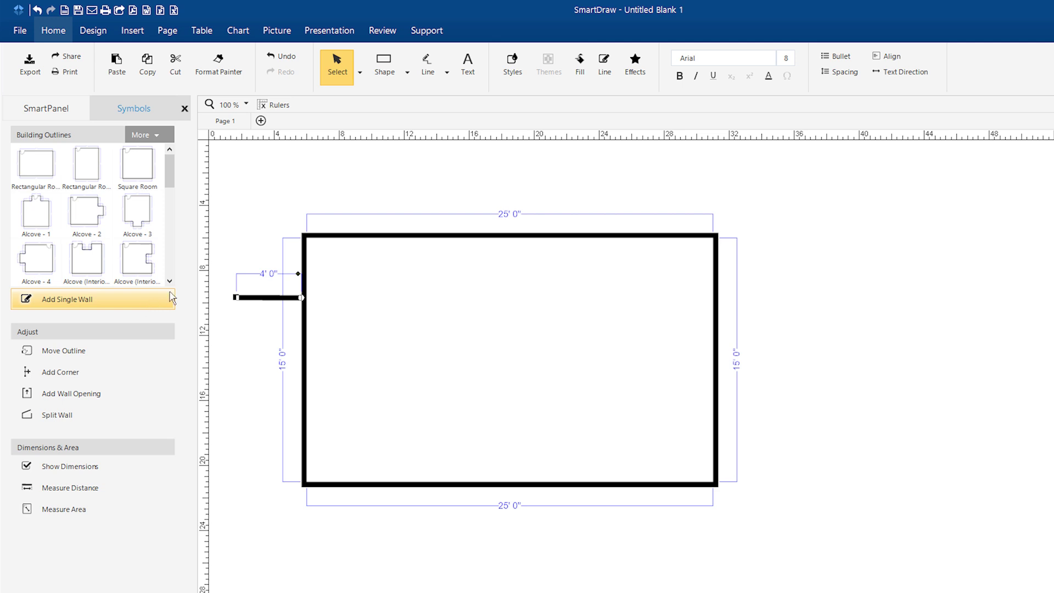
click(266, 298)
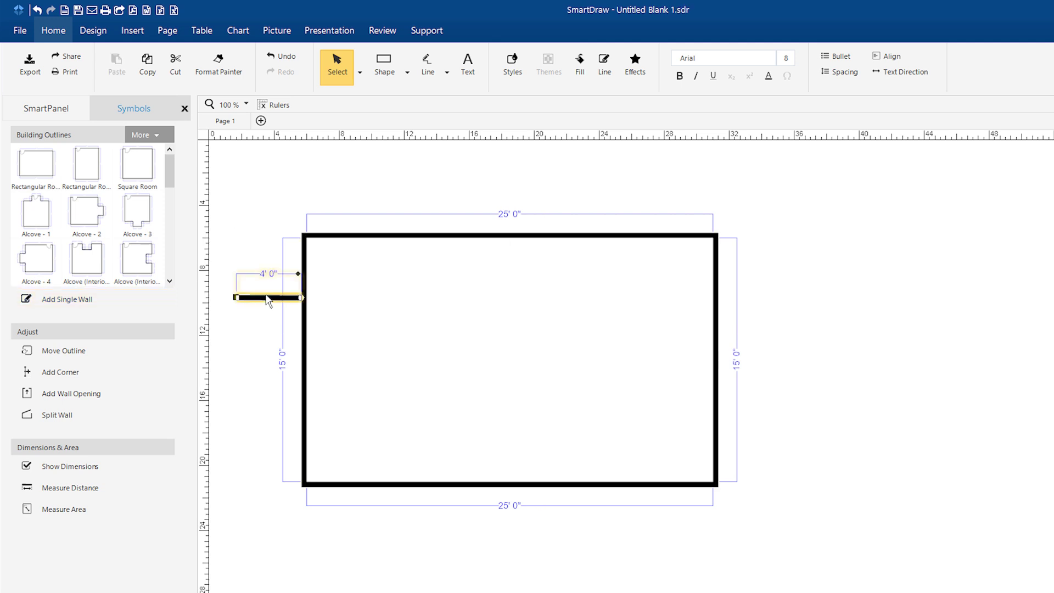
key(Delete)
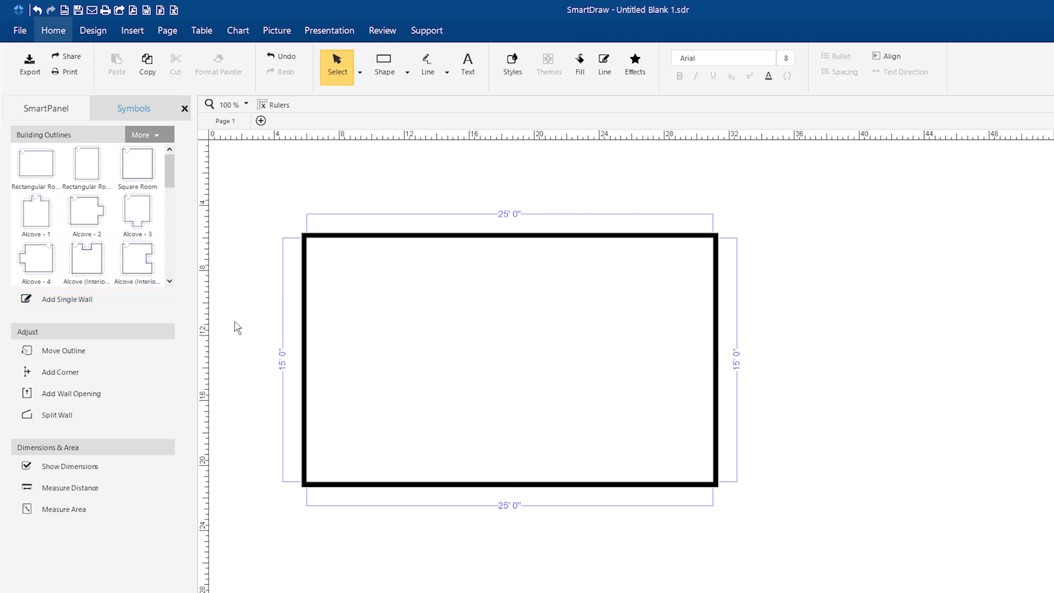
- Hide the wall dimensions and show them again
click(27, 467)
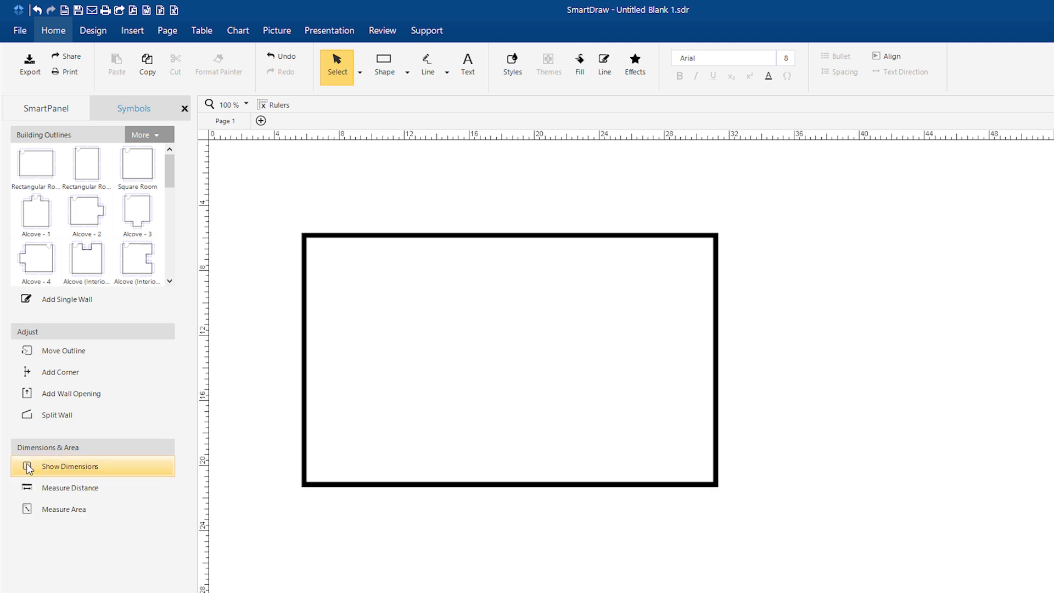
click(27, 467)
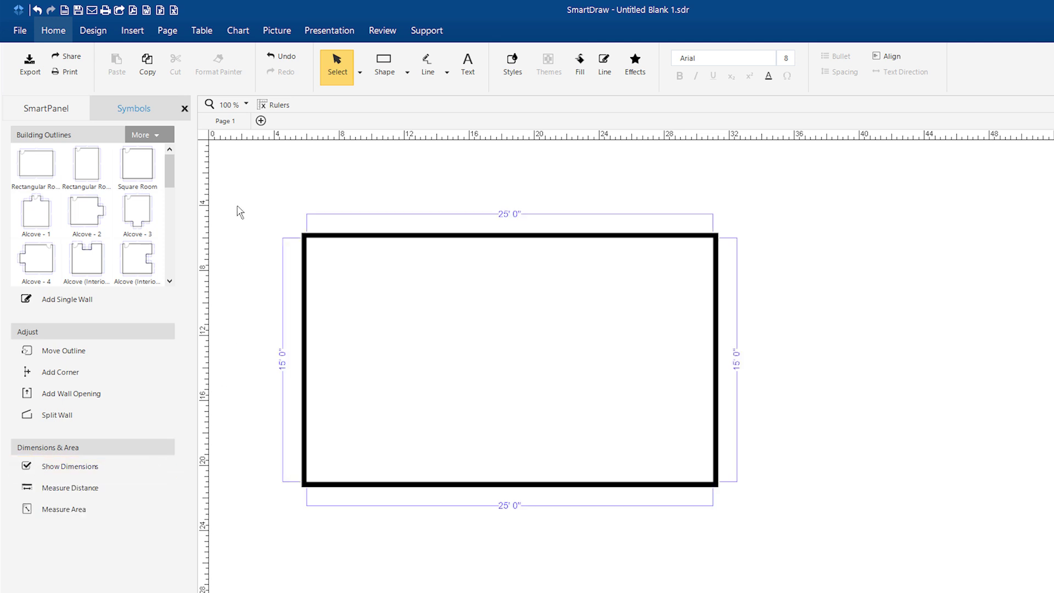
- Set the outline's dimensions to measure walls from the exterior and display fractions of inches
click(94, 32)
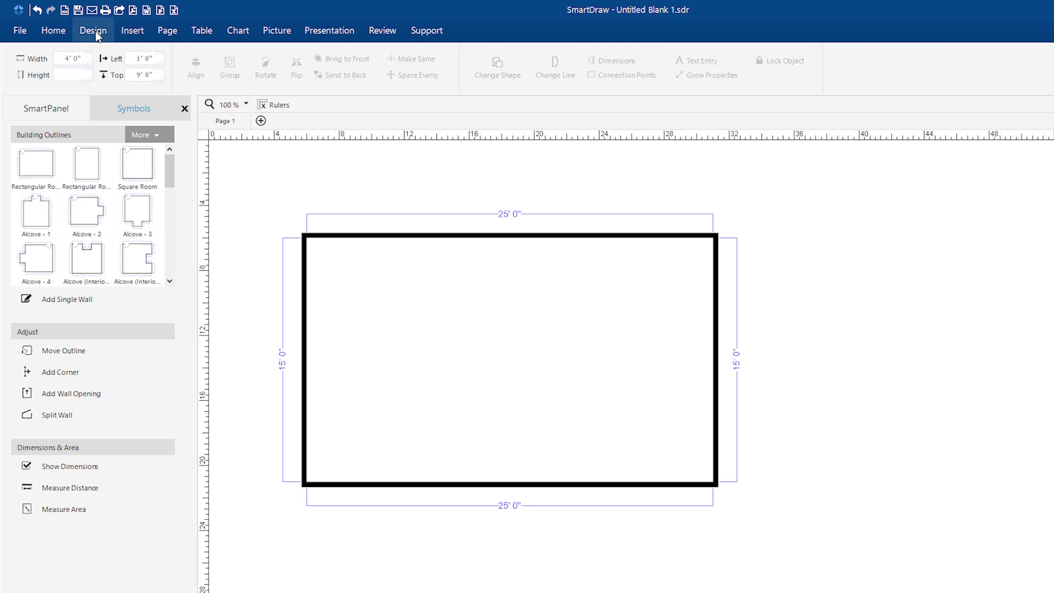
click(344, 238)
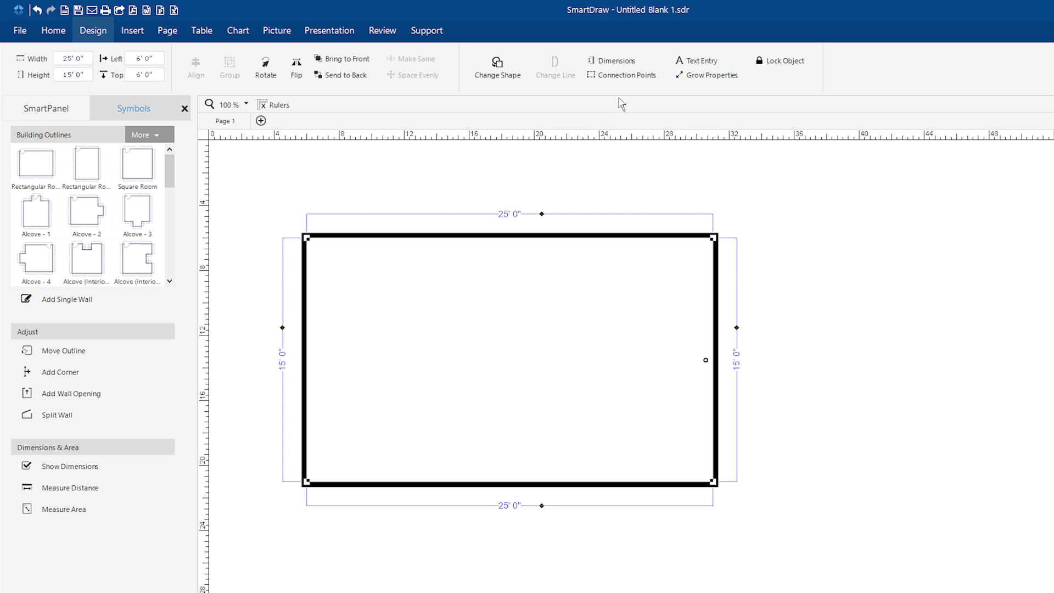
click(629, 62)
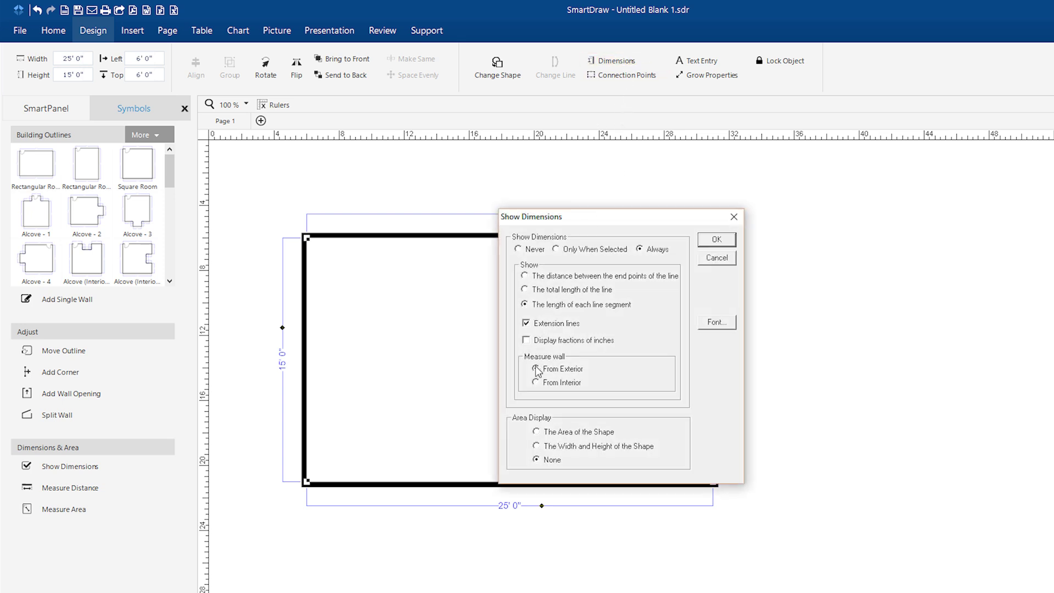
click(716, 240)
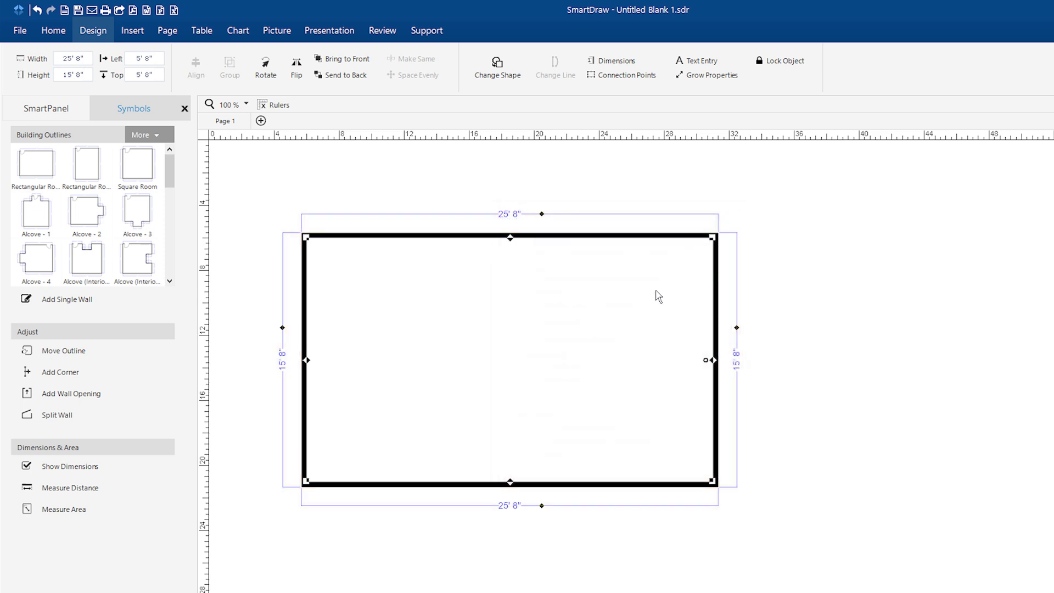
click(614, 60)
click(526, 340)
click(715, 243)
click(654, 175)
- Set the top wall's length to 30' and resize the outline further by shifting its left and bottom walls
click(529, 214)
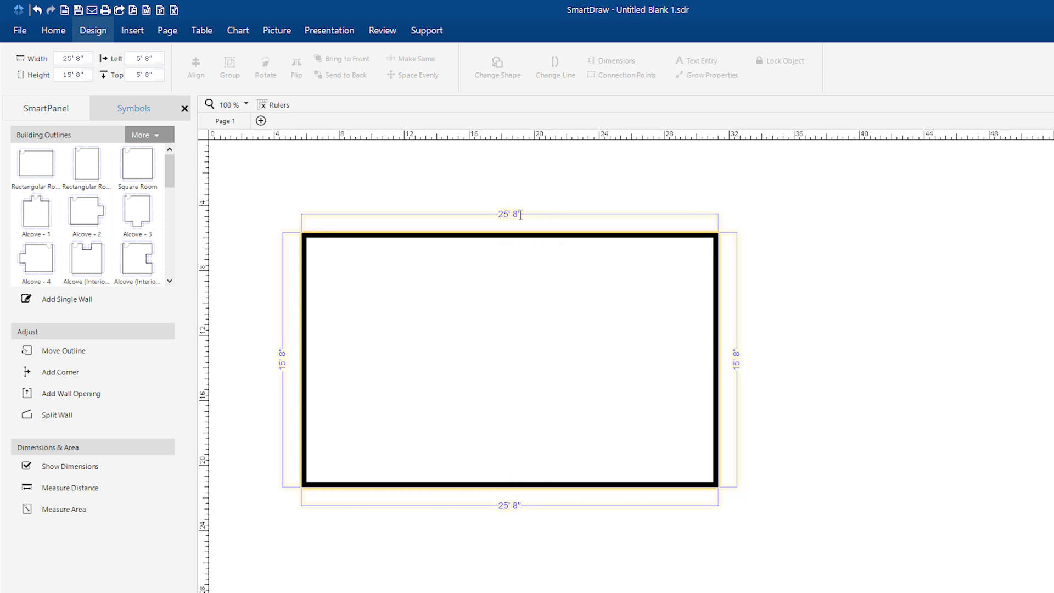
click(519, 214)
text(30)
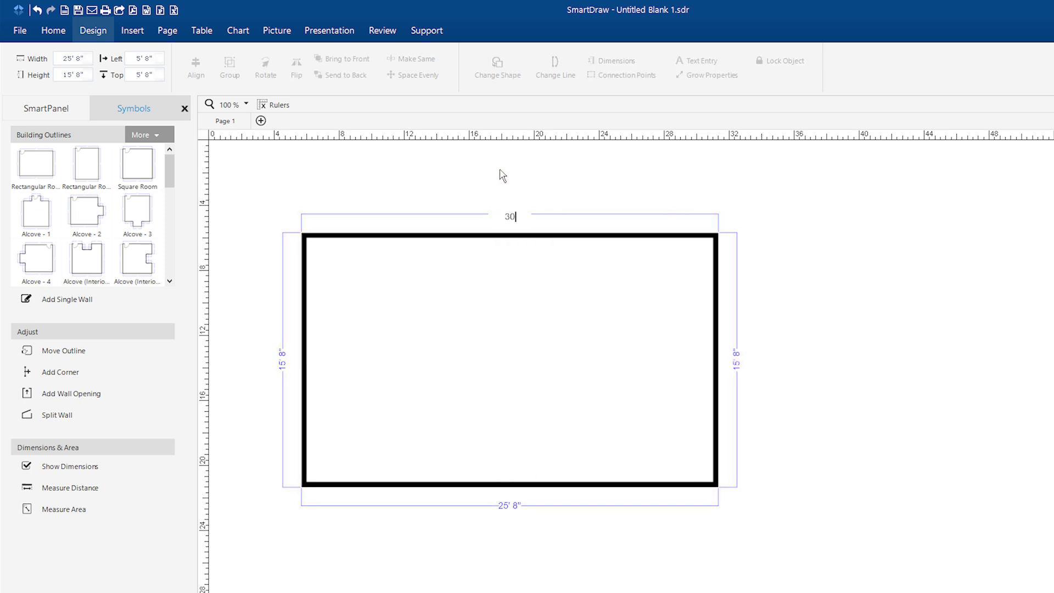
key(Return)
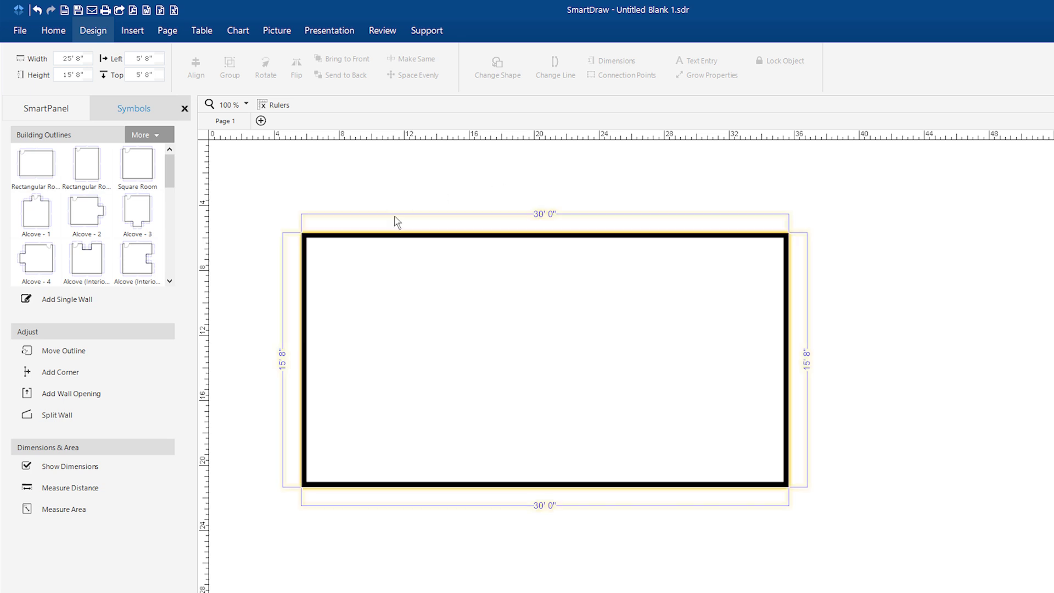
drag(306, 287, 268, 310)
drag(383, 483, 372, 443)
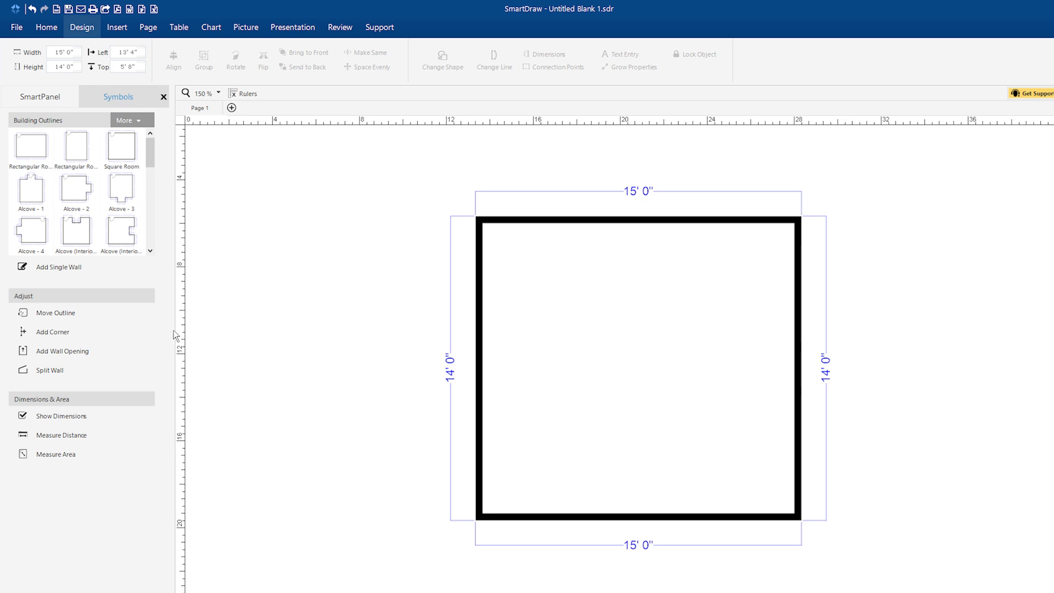
- Add two corners to the left wall and pull the middle segment outward into an alcove about 5' deep and 5' 3 3/4" wide
click(139, 333)
click(480, 306)
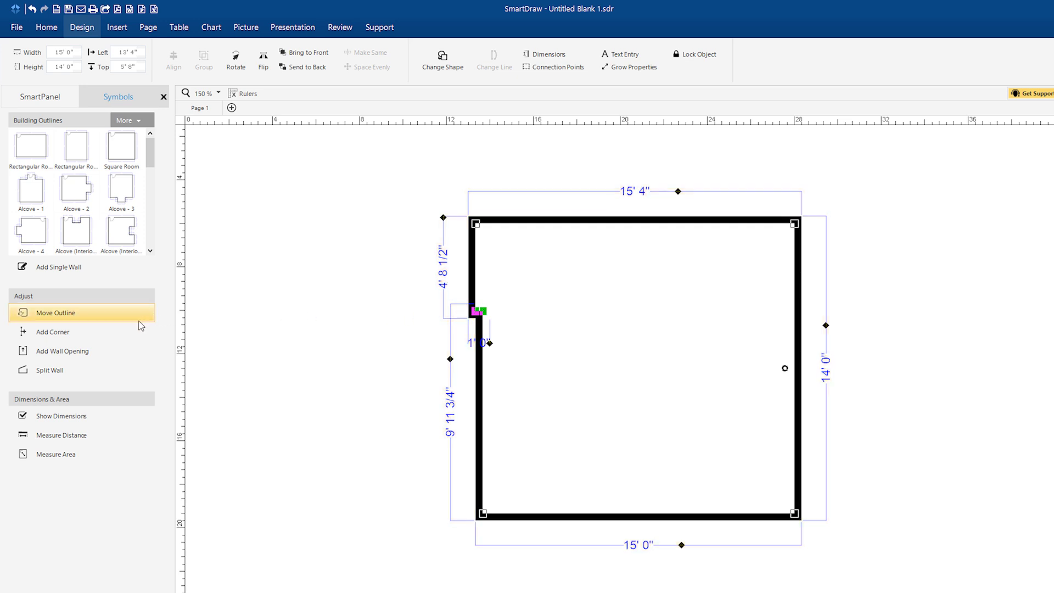
click(133, 333)
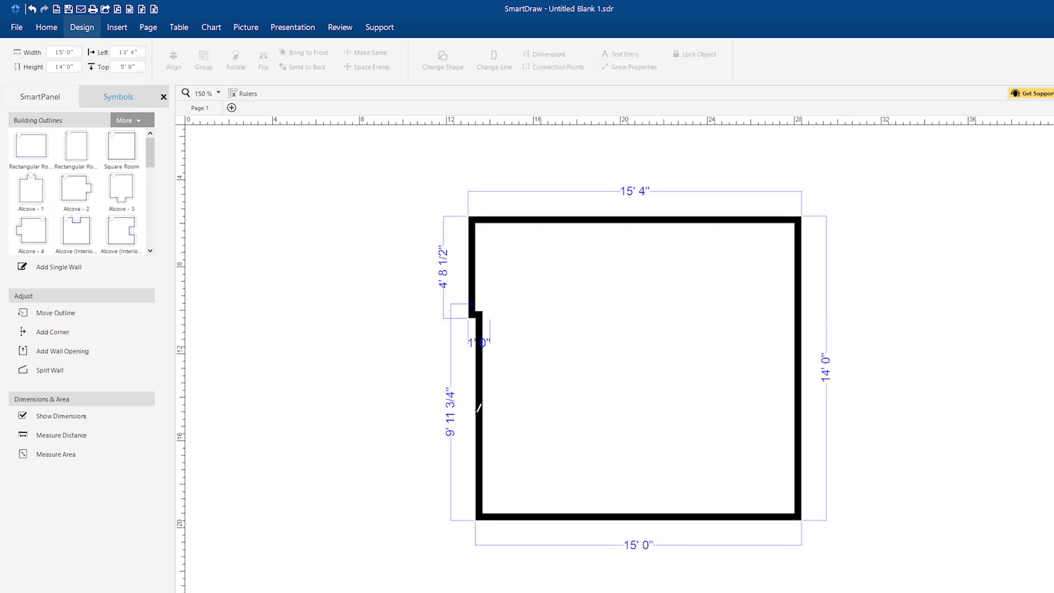
click(478, 410)
drag(471, 381, 378, 379)
drag(478, 453, 475, 455)
click(341, 489)
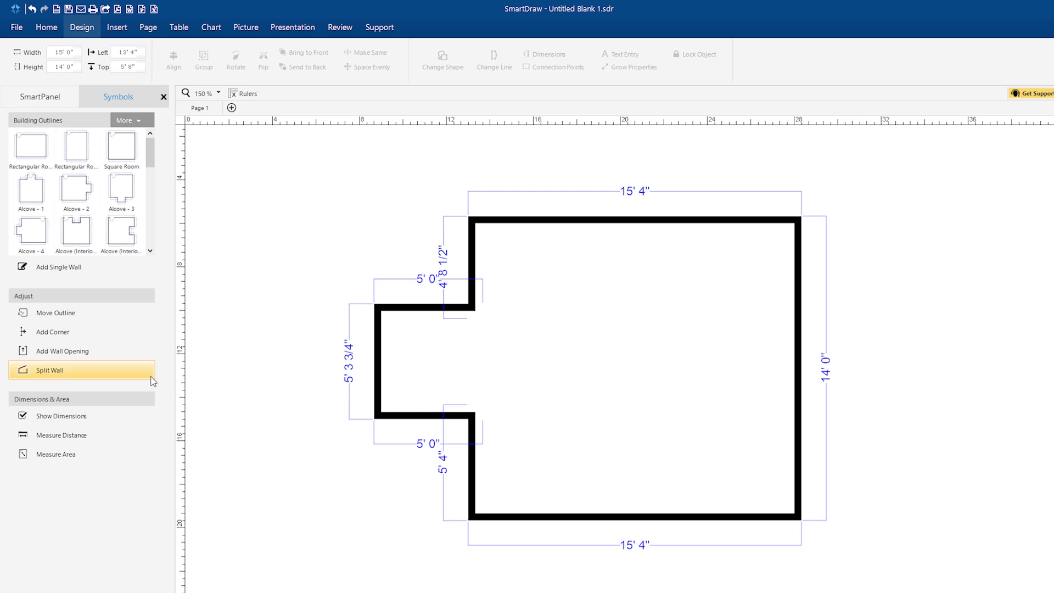
- Add a wall opening near the left end of the bottom wall and widen it towards the right
click(114, 356)
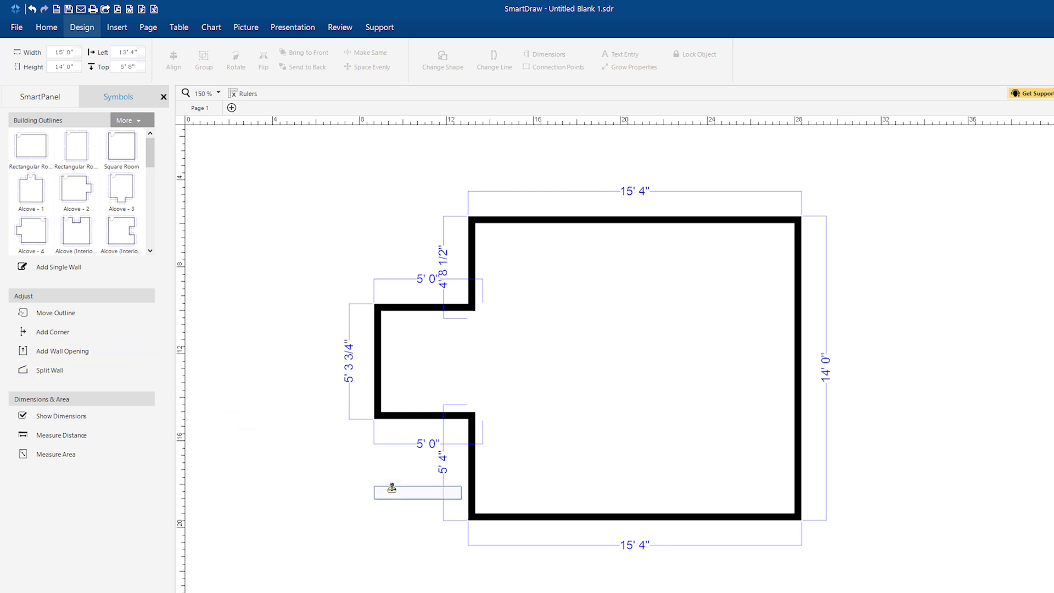
click(511, 516)
drag(594, 516, 620, 516)
click(643, 434)
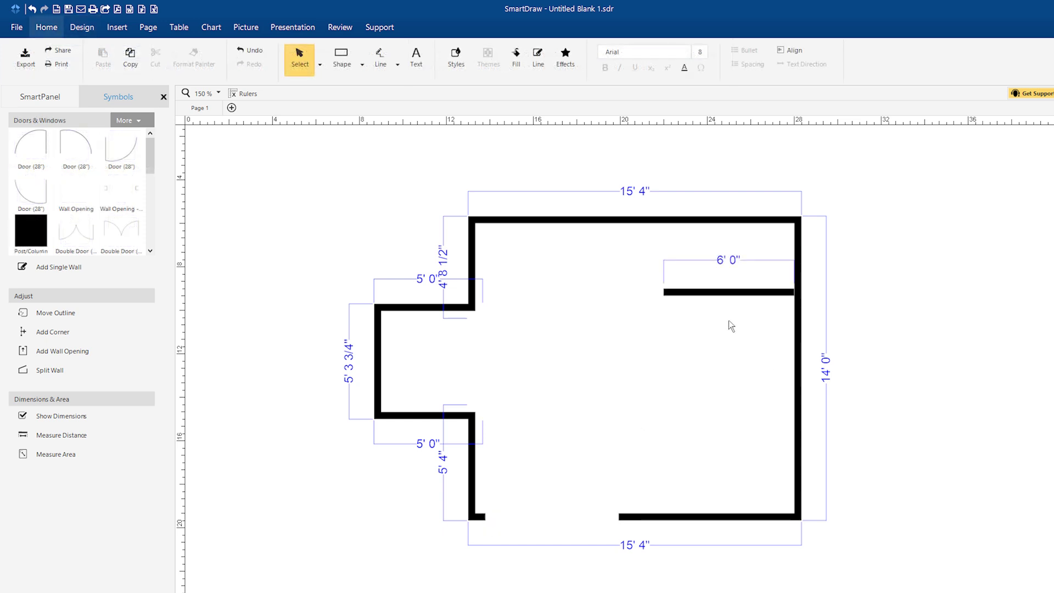
- Change the 6' interior wall's line shape to an L and extend its downward leg to 4' 4"
right_click(716, 297)
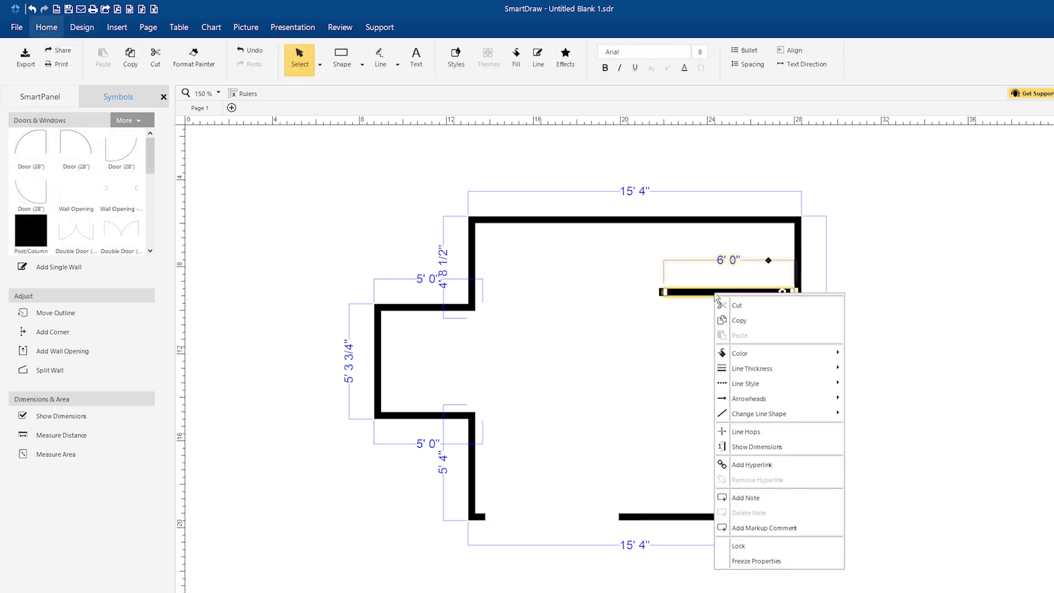
mouse_move(788, 414)
click(922, 416)
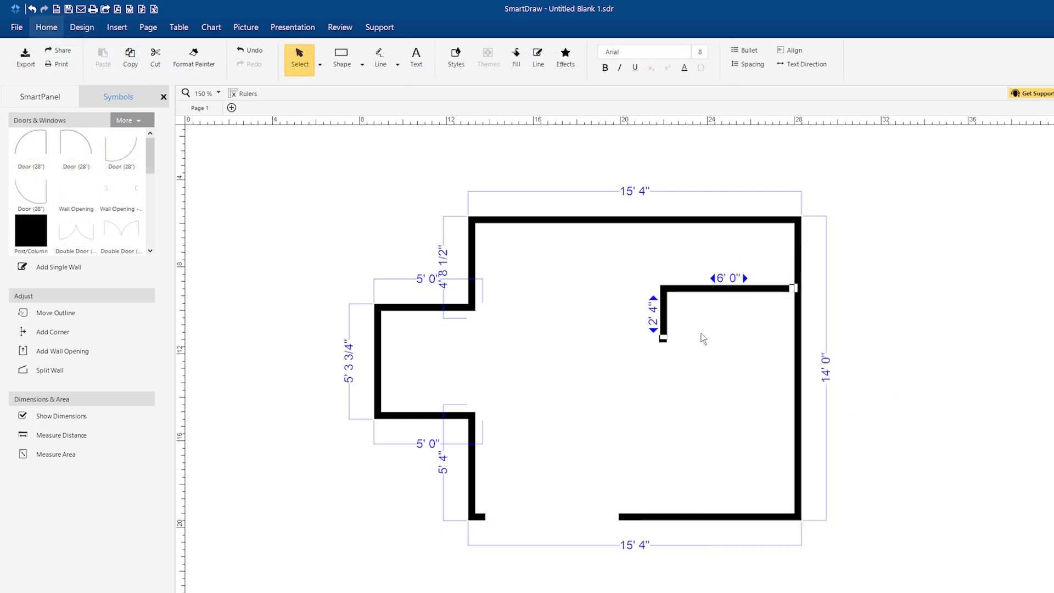
drag(663, 338, 663, 383)
- Place a 28" door in the bottom wall right of the opening and a projecting window in the top wall
drag(76, 148, 681, 513)
click(600, 443)
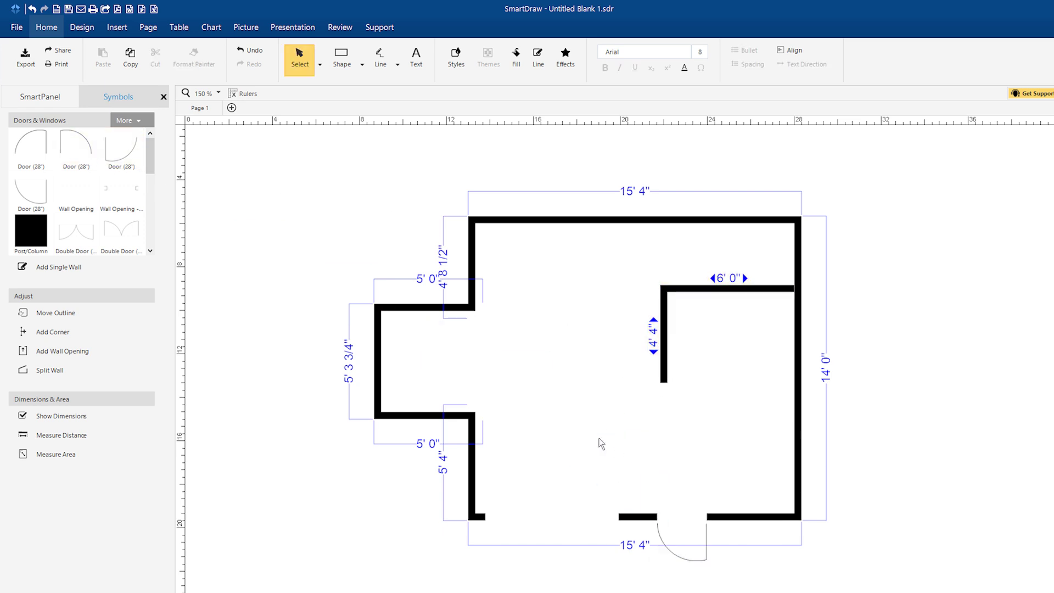
scroll(77, 192, down, 5)
drag(76, 172, 516, 188)
click(399, 172)
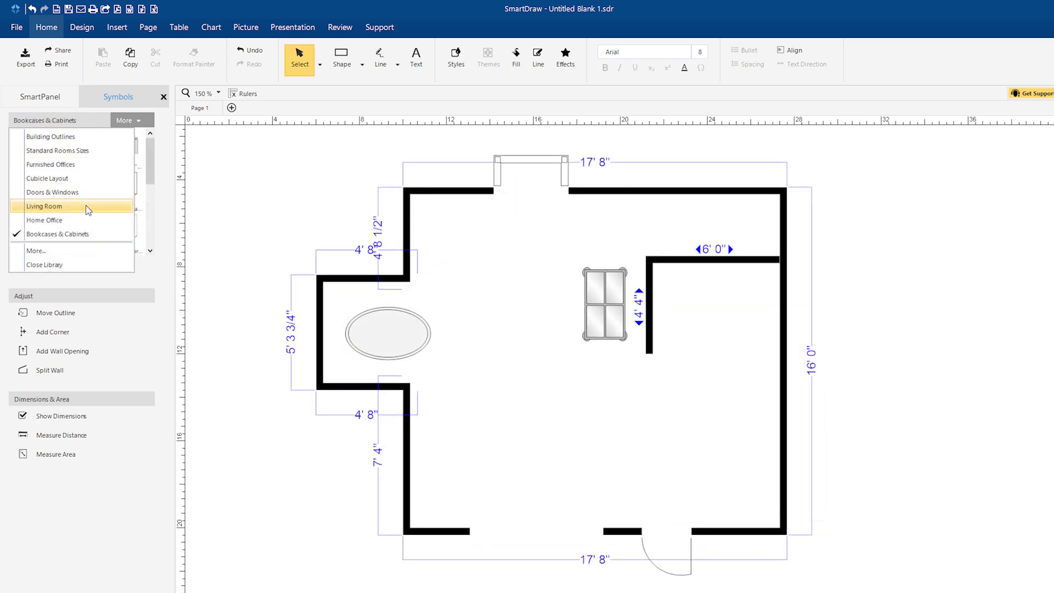
- Place a bench from the Living Room symbols near the room's upper-left corner
click(86, 207)
click(81, 191)
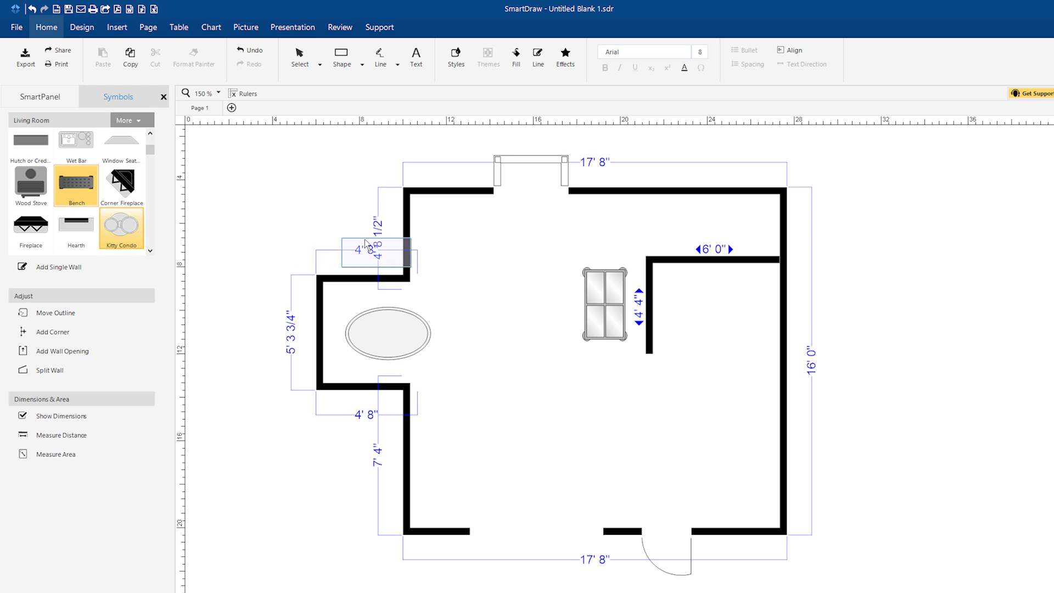
click(448, 216)
- Place a sectional sofa in the room's lower-right area, scaled down and rotated 180 degrees to face inward
drag(150, 149, 147, 220)
click(121, 196)
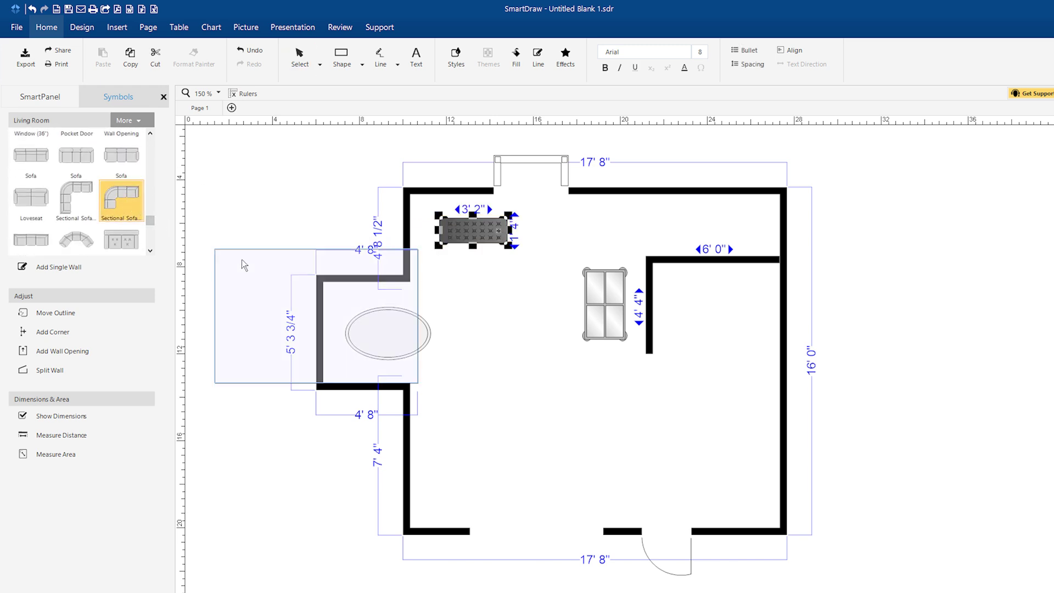
click(549, 369)
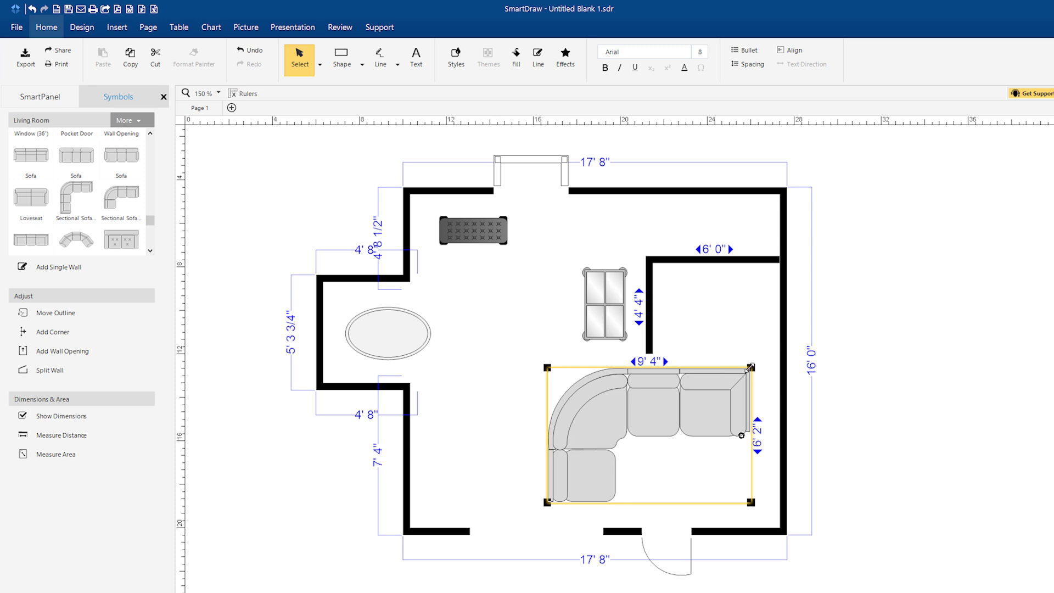
drag(750, 367, 685, 411)
drag(676, 457, 609, 467)
drag(674, 472, 740, 475)
- Set the bench's length to 4'
click(471, 232)
click(471, 233)
text(4)
key(Return)
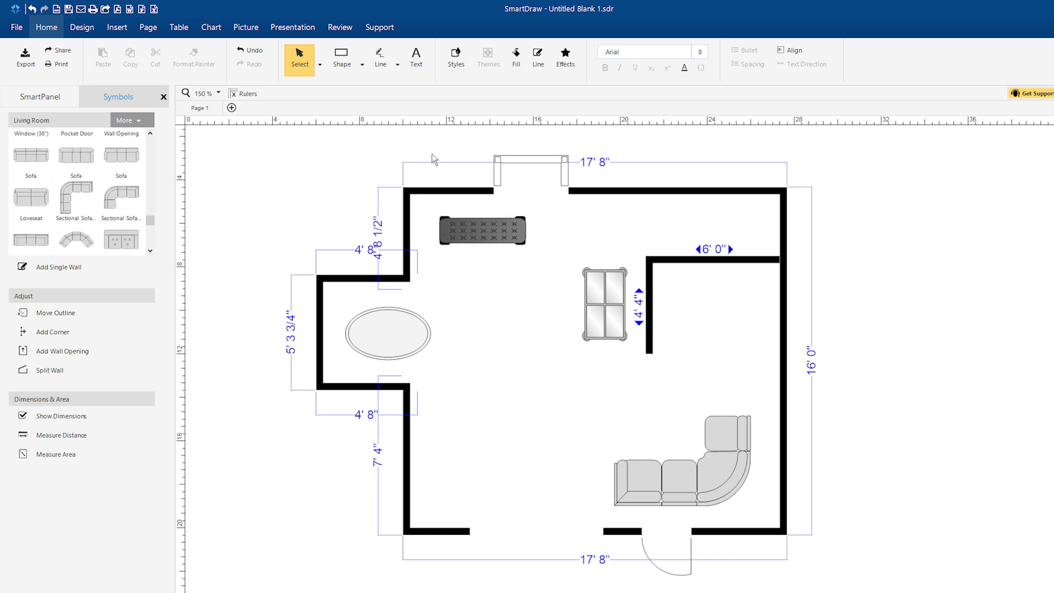
- Use Move Outline to shift the room outline to the right
click(55, 312)
drag(345, 288, 541, 286)
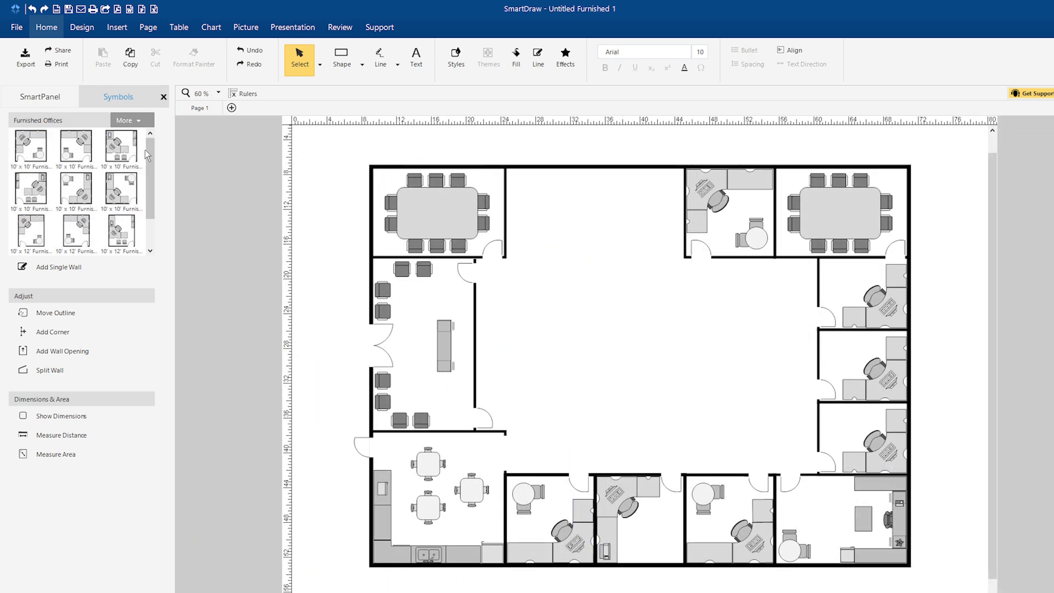
- Place two 10' x 10' furnished offices side by side in the gap along the office building's top wall
drag(99, 151, 641, 214)
drag(31, 147, 515, 176)
click(569, 337)
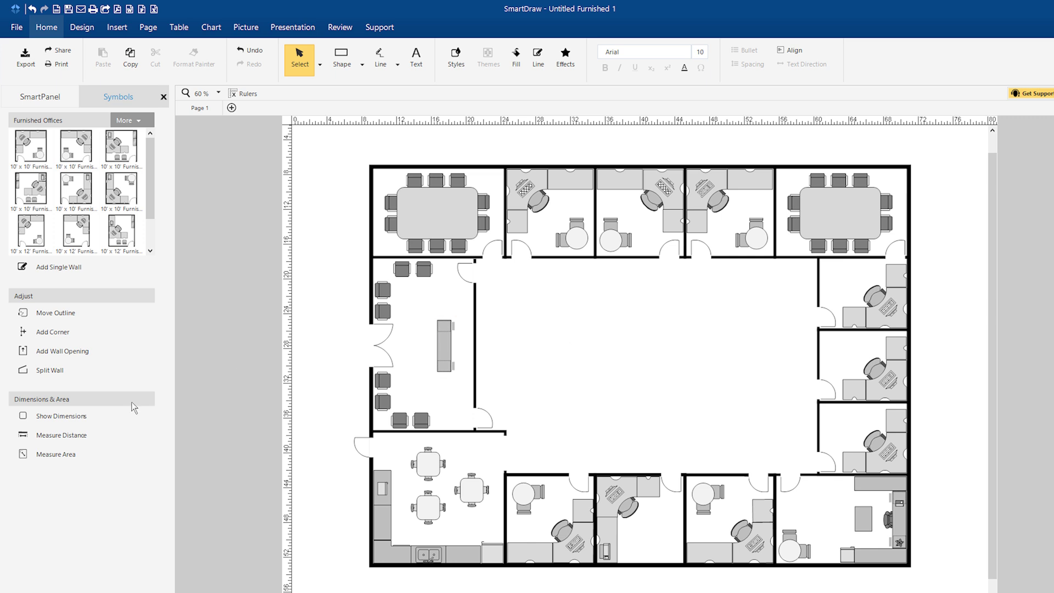
- Measure the distance along the full left side of the office building
click(114, 435)
drag(330, 569, 340, 166)
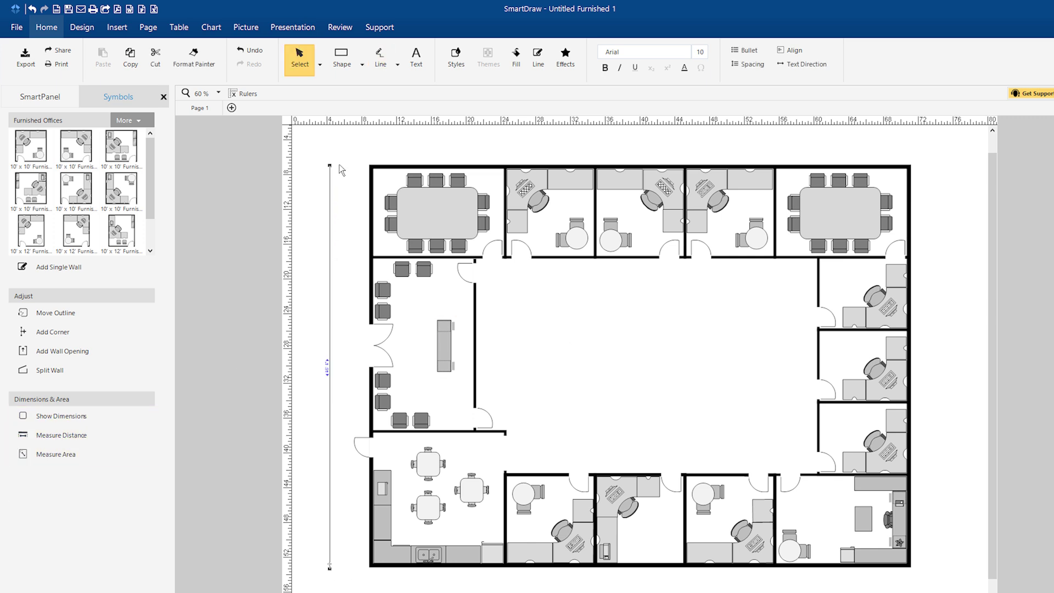
- Measure the area of the open central space between the offices and delete the measurement shape
click(110, 454)
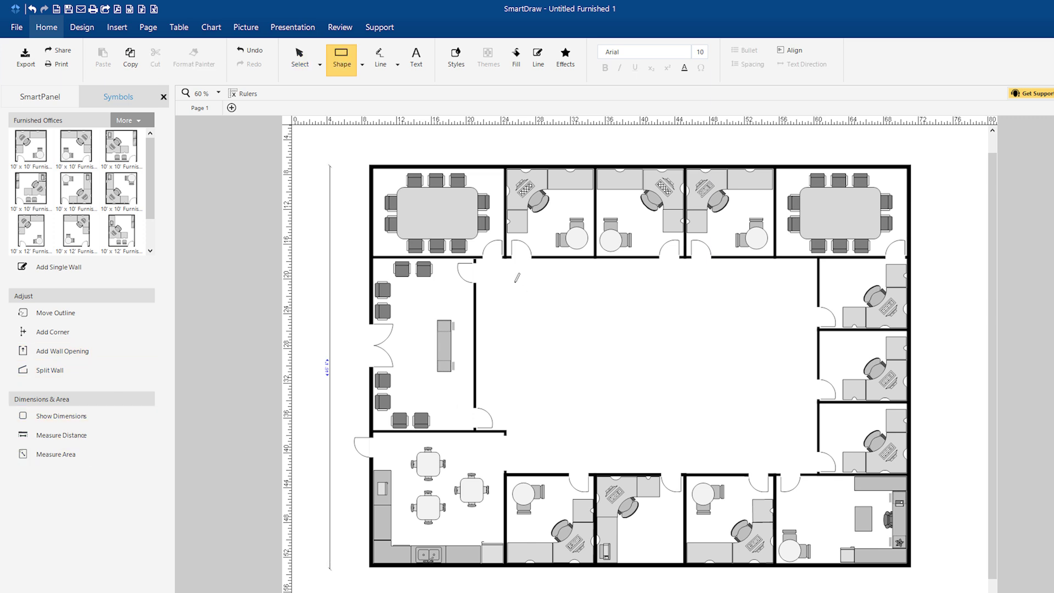
mouse_move(516, 282)
mouse_down()
mouse_move(741, 450)
mouse_move(794, 454)
mouse_move(777, 455)
mouse_up()
click(801, 460)
click(725, 401)
key(Delete)
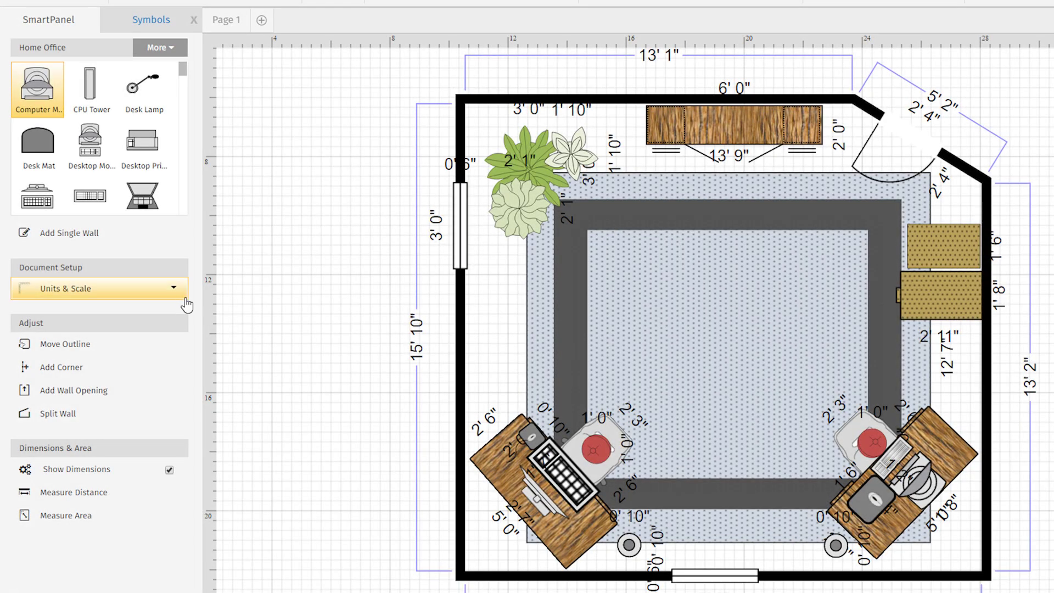
- Set the home office drawing's units and scale to Metric 1:100 (1cm = 1.0m)
click(173, 298)
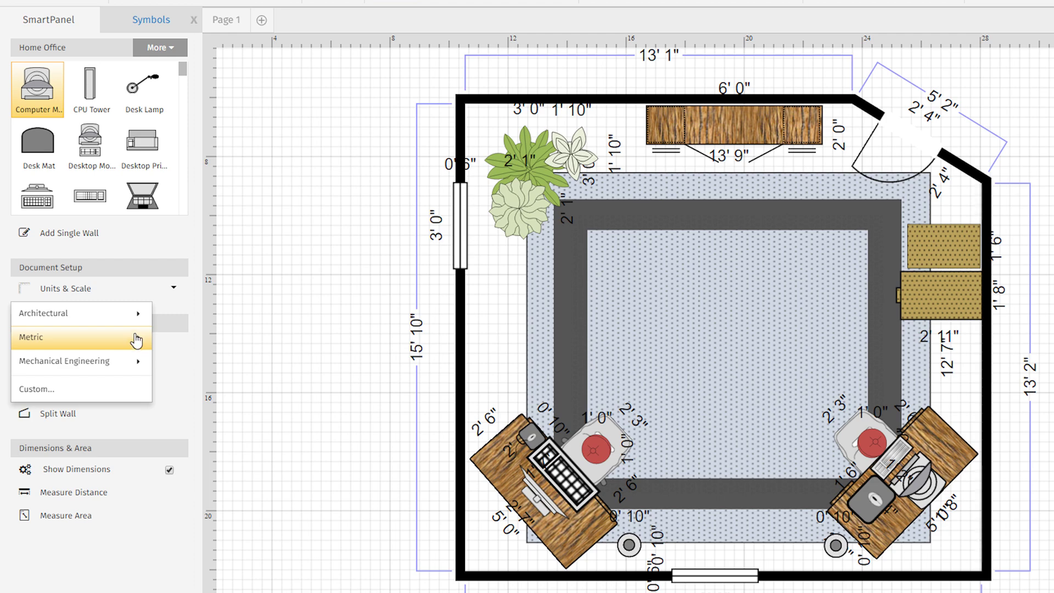
mouse_move(137, 340)
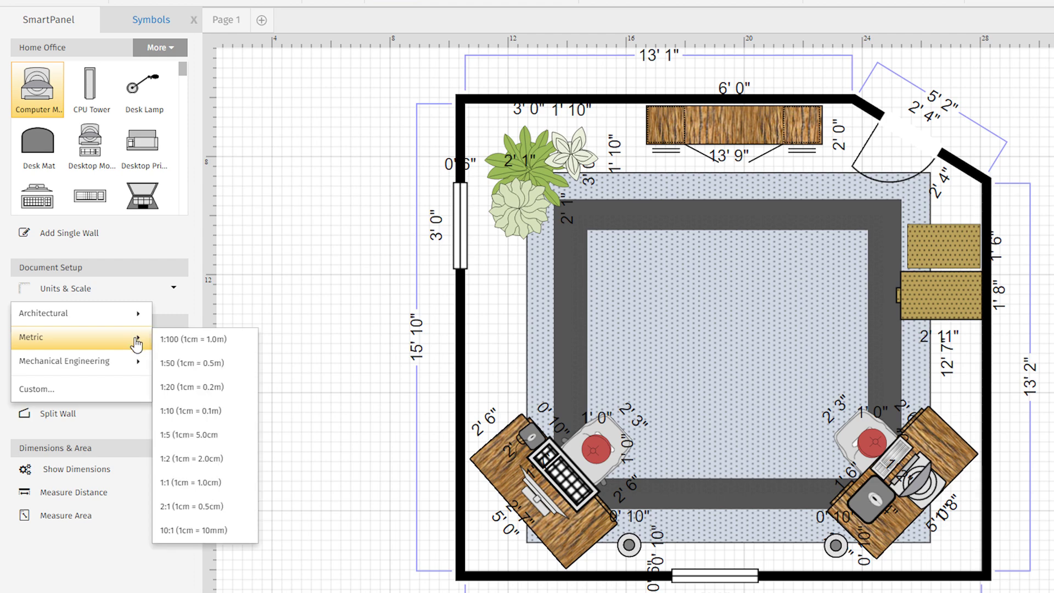
click(205, 339)
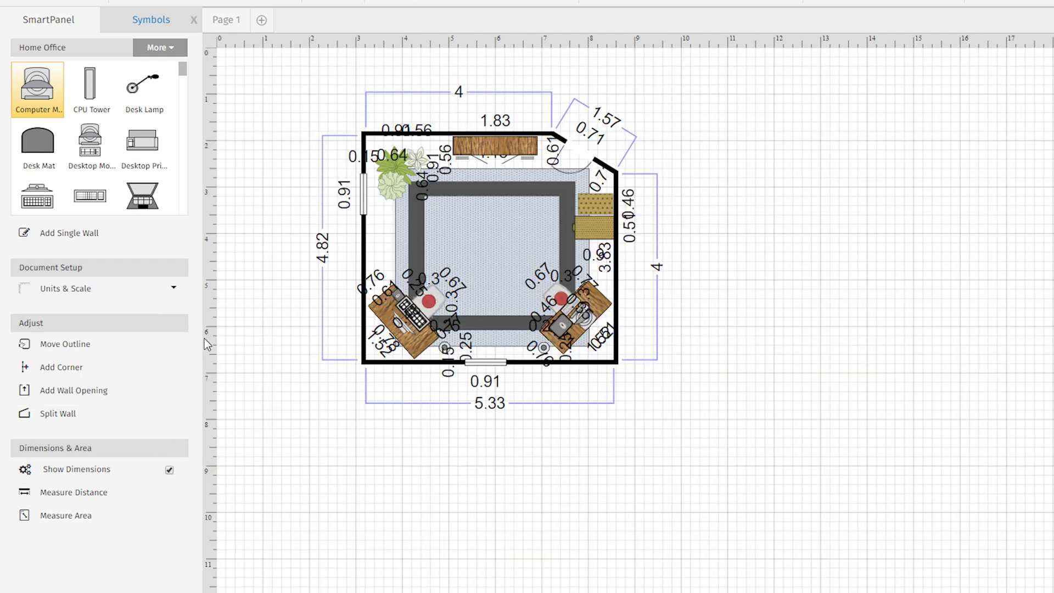
- Apply a custom drawing scale in which one inch on the screen equals 5 feet
click(173, 299)
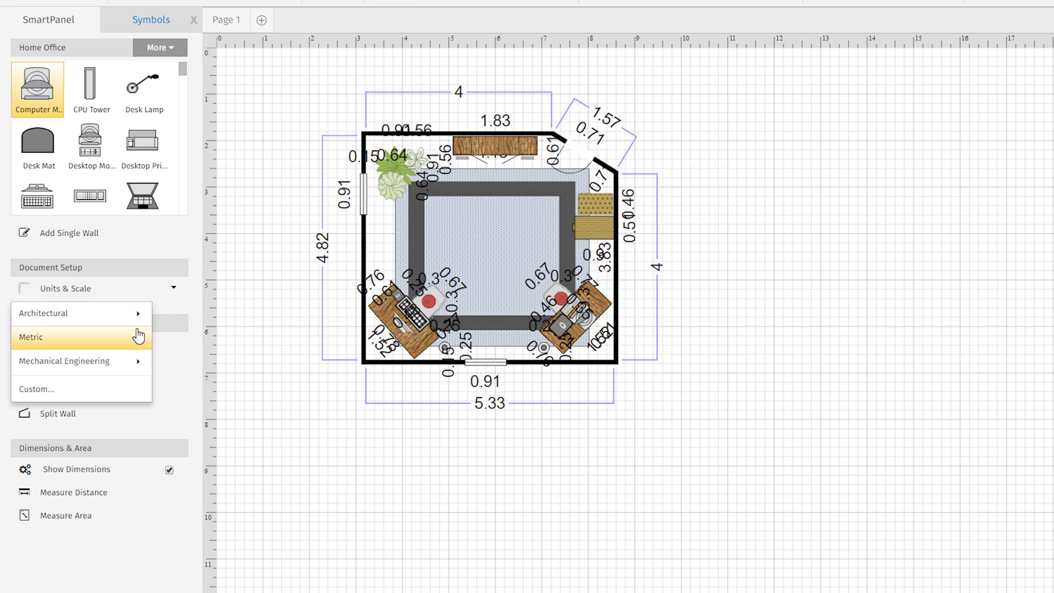
click(123, 391)
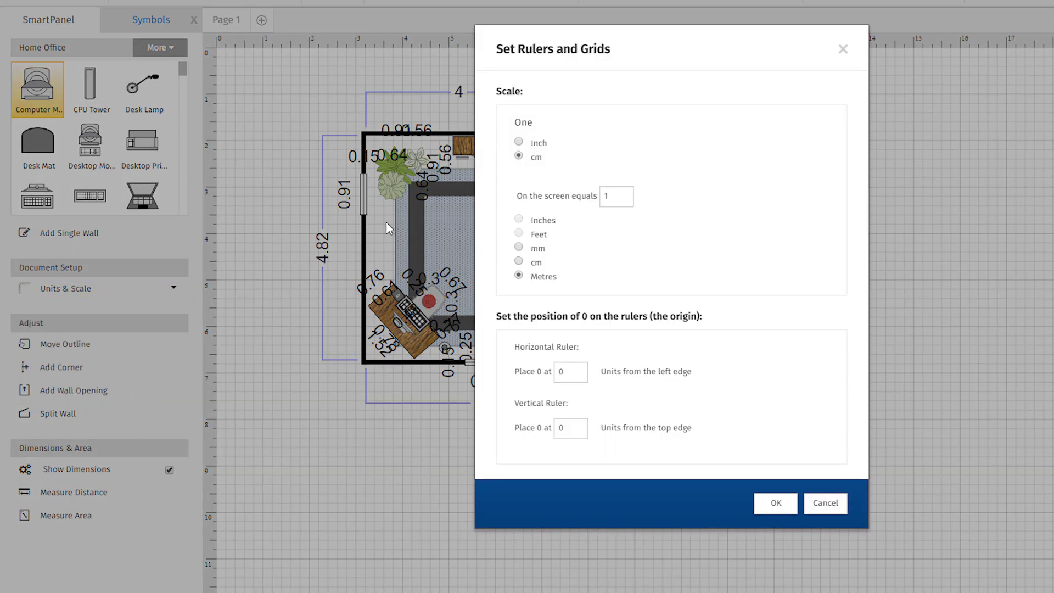
click(519, 142)
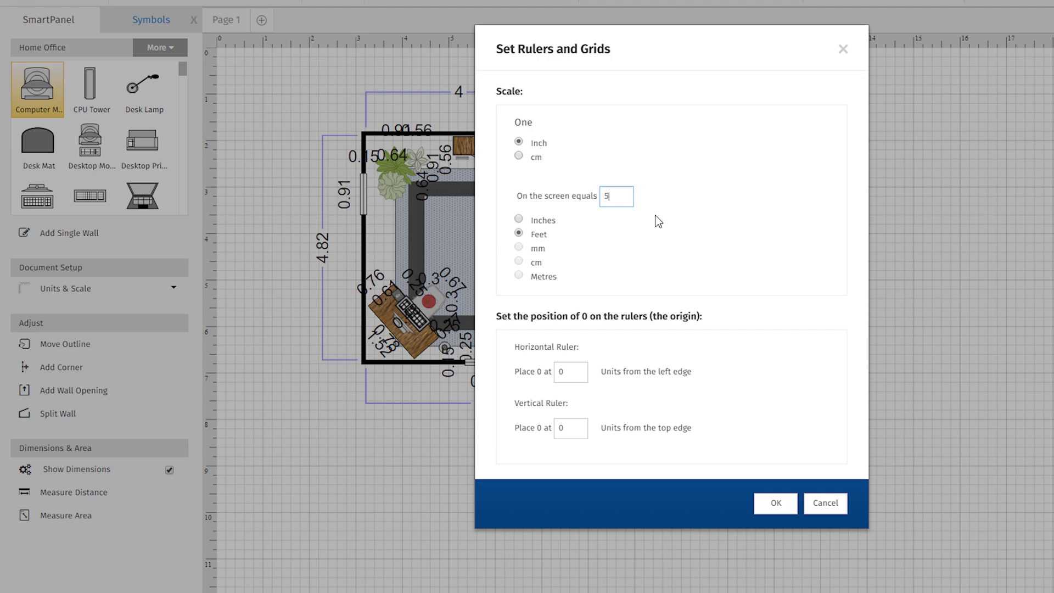
click(776, 502)
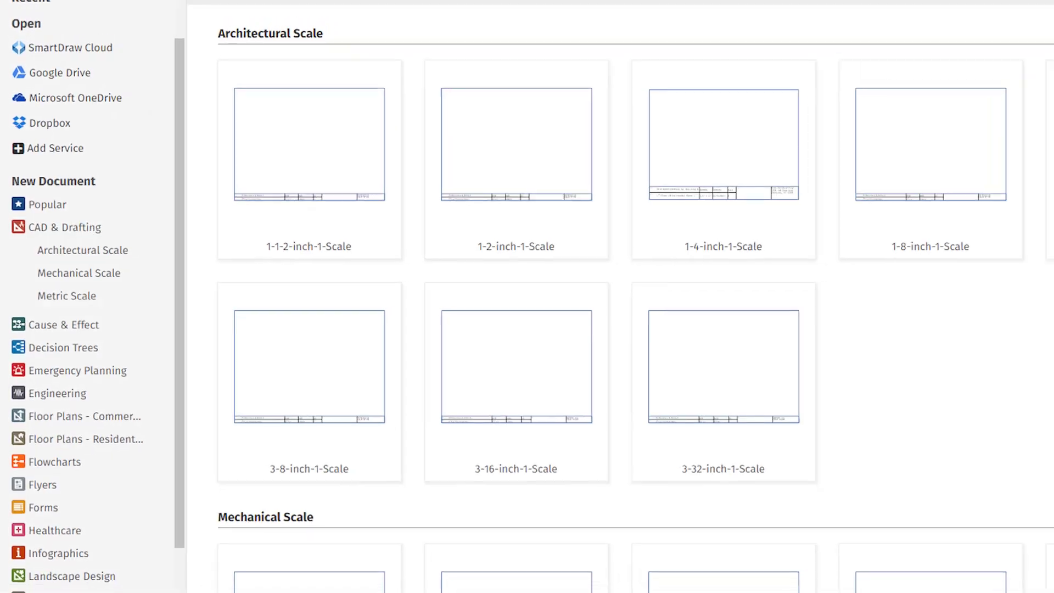
- Browse the CAD & Drafting scale templates and open the architectural 3-16-inch-1-Scale template
scroll(1050, 501, down, 10)
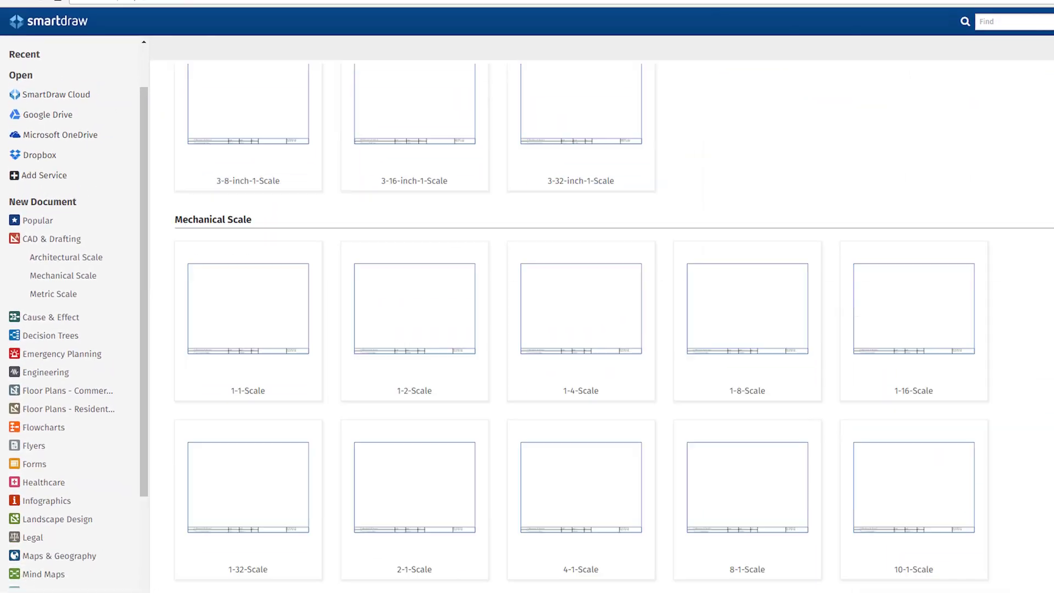
scroll(1049, 501, up, 12)
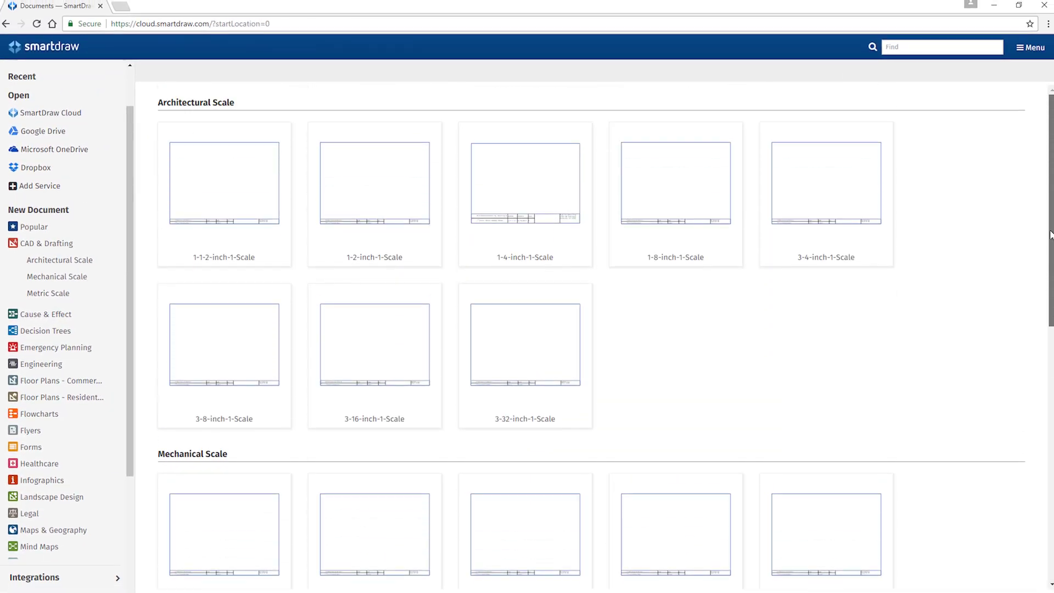
click(403, 353)
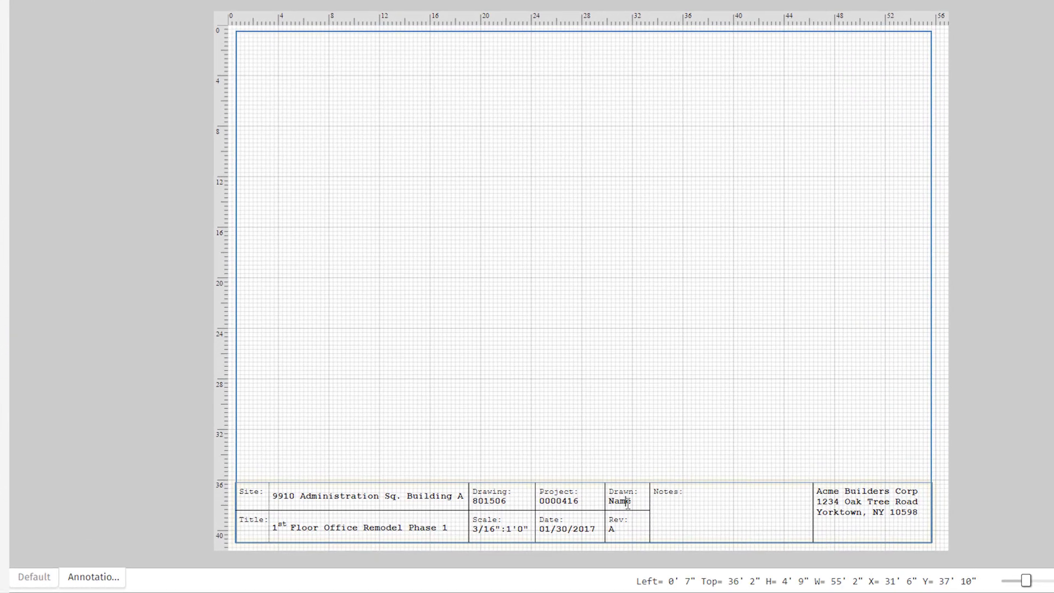
- Replace the placeholder in the title block's Drawn field with the drafter's name
double_click(642, 520)
text(J.Smith)
click(669, 451)
- Switch to the Default layer, paste the copied office floor plan, and position it above the left part of the title block
click(35, 576)
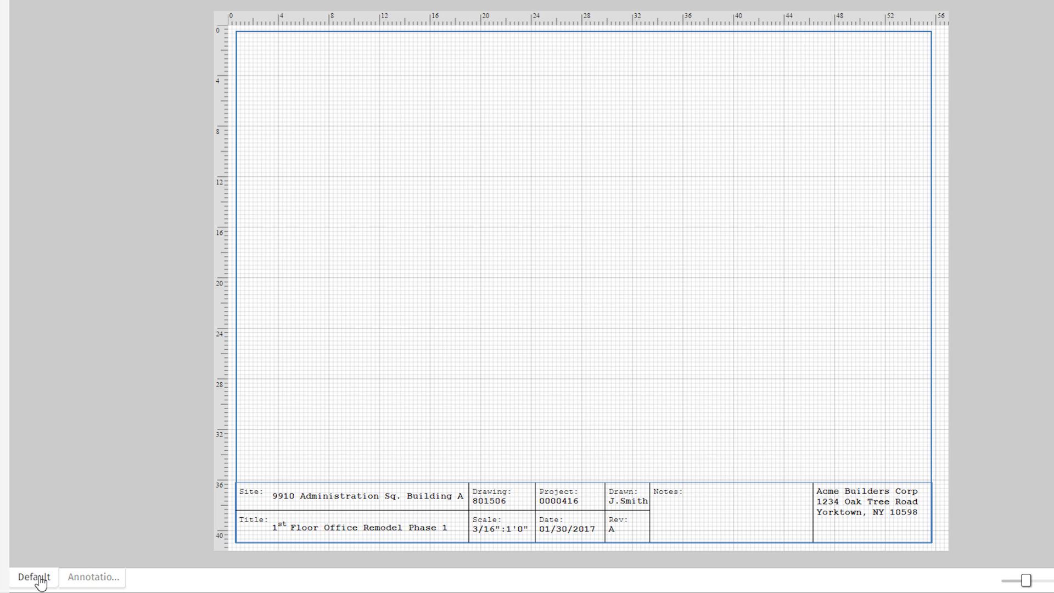
right_click(459, 211)
click(475, 265)
drag(486, 269, 407, 247)
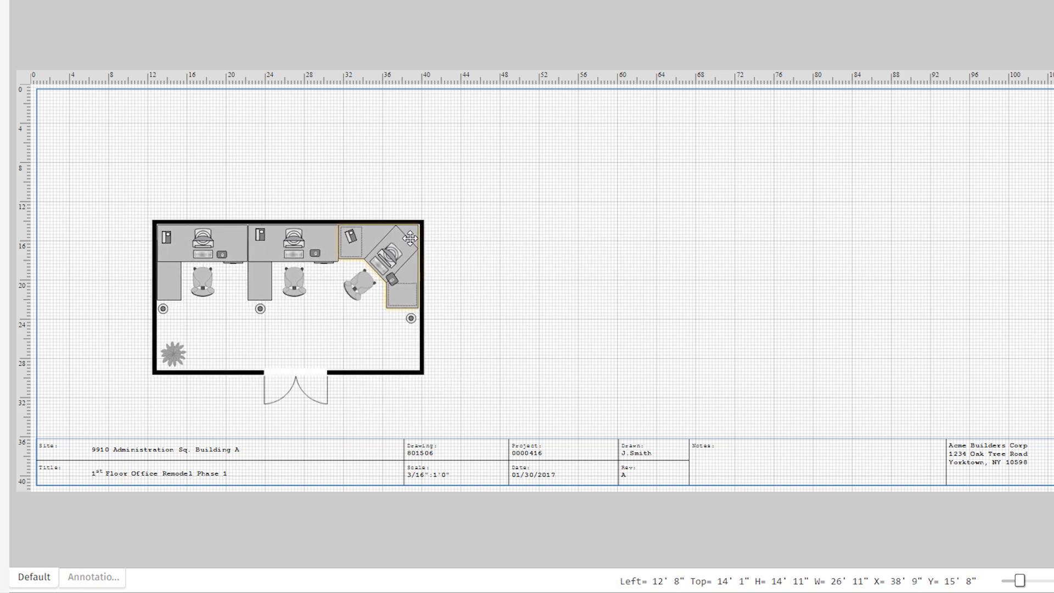
click(447, 112)
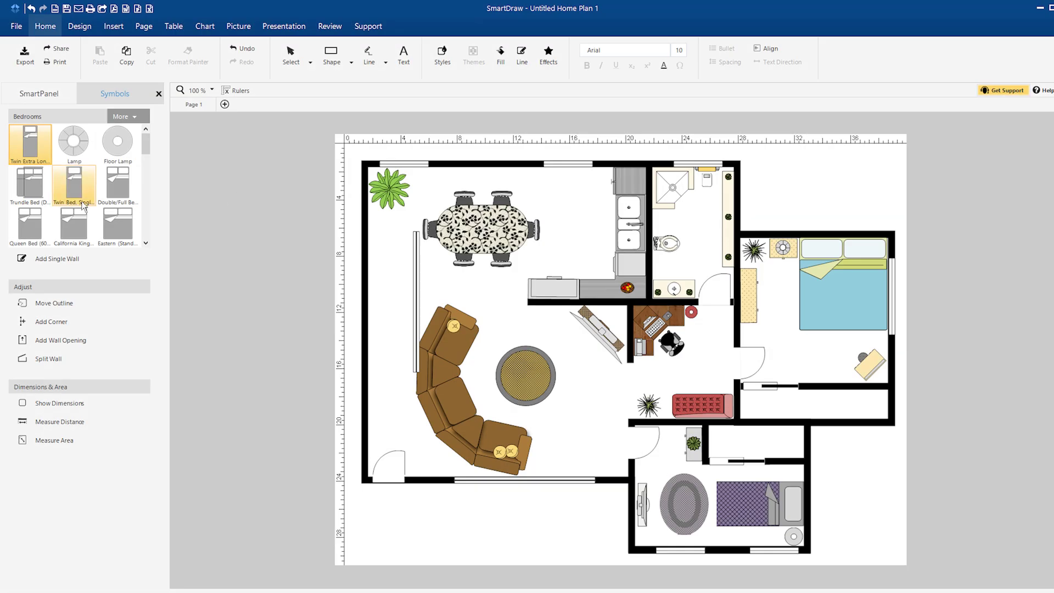
- Switch from the desktop SmartDraw application to the browser version of the home floor plan and maximize its window
key(alt+Tab)
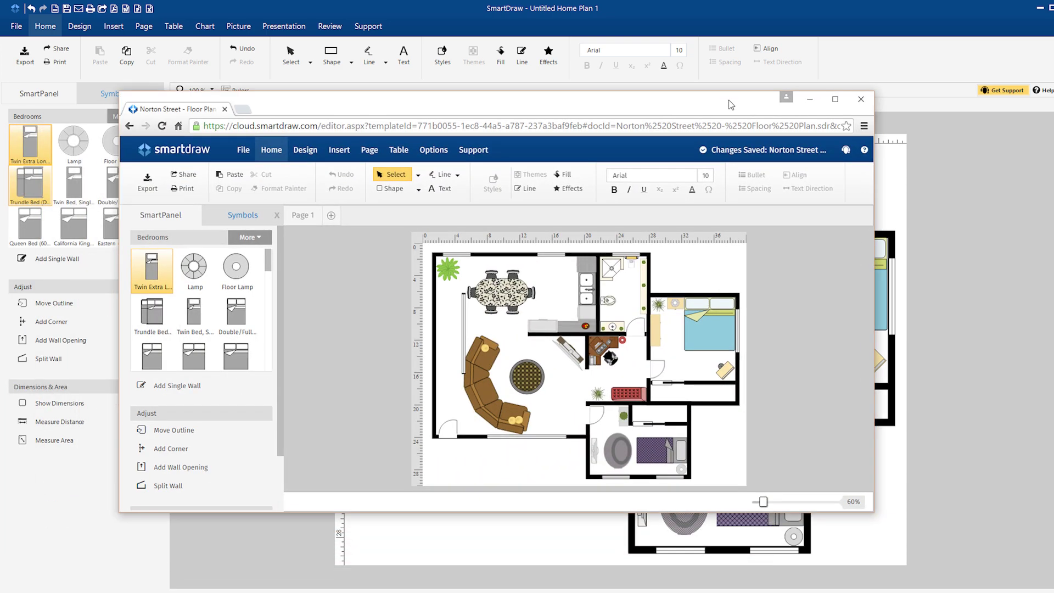
click(834, 101)
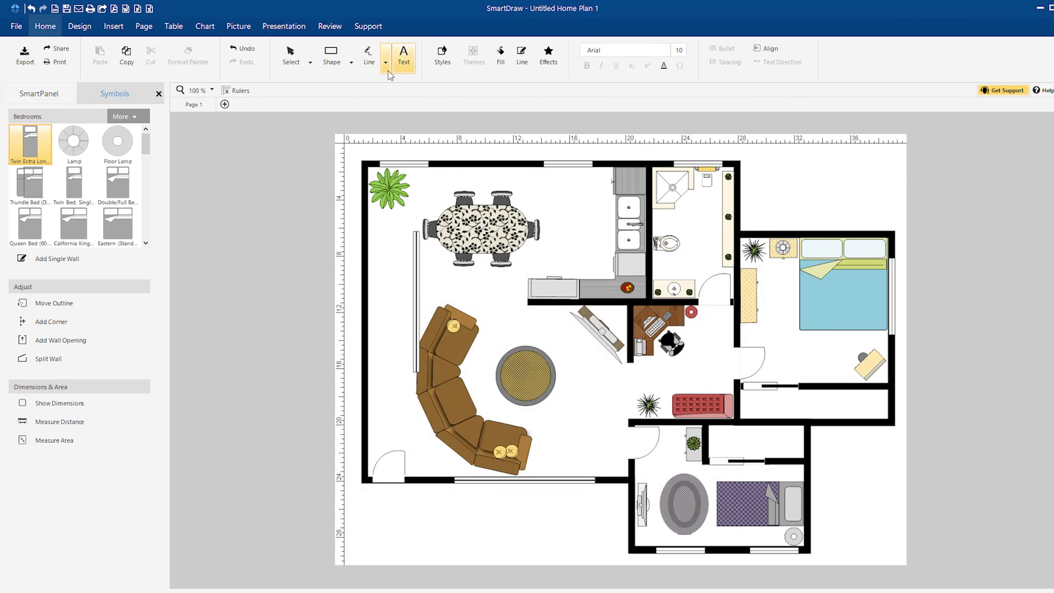
click(79, 9)
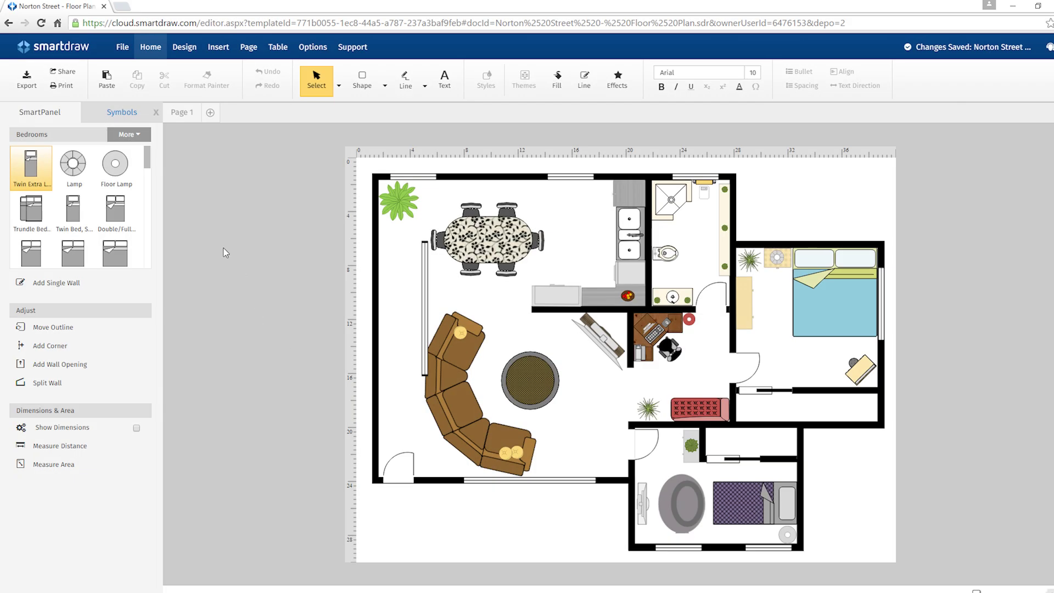
- View the home floor plan's shareable link options and close them
click(72, 74)
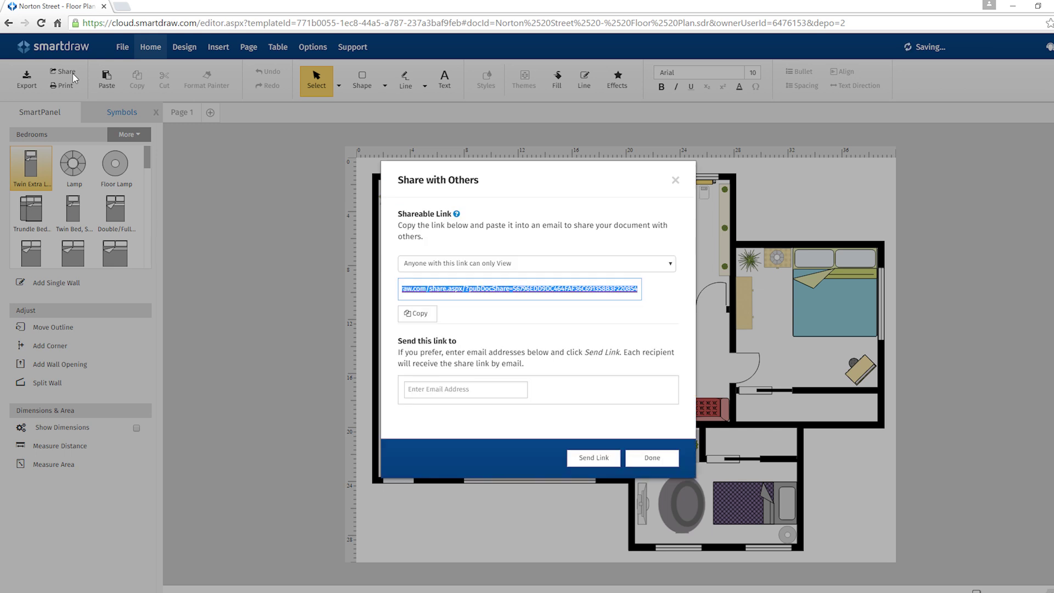
click(674, 181)
- Open the Save As options for the home floor plan and view the available storage destinations
click(122, 47)
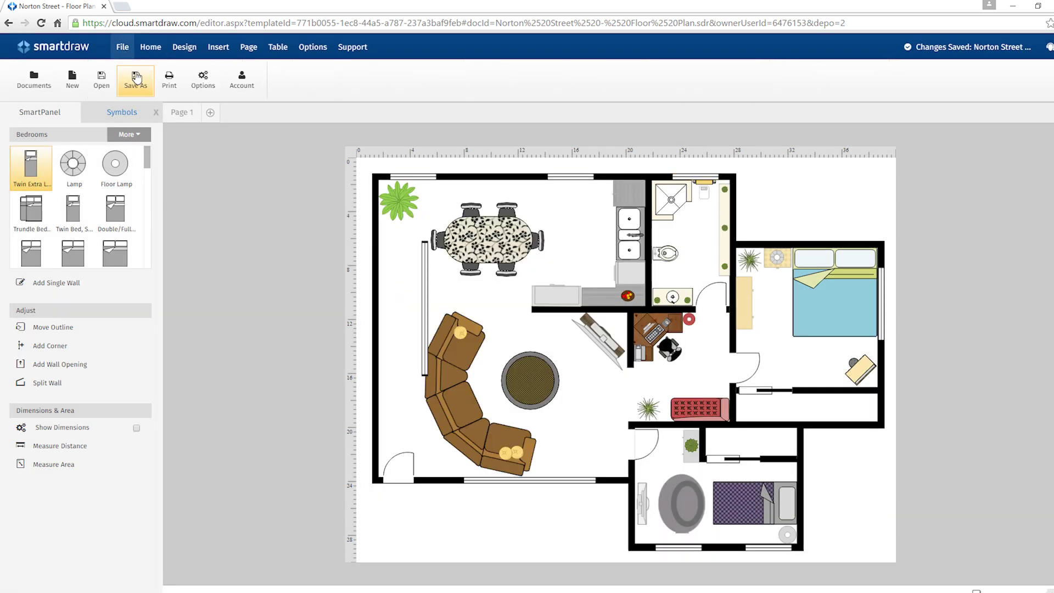
click(135, 74)
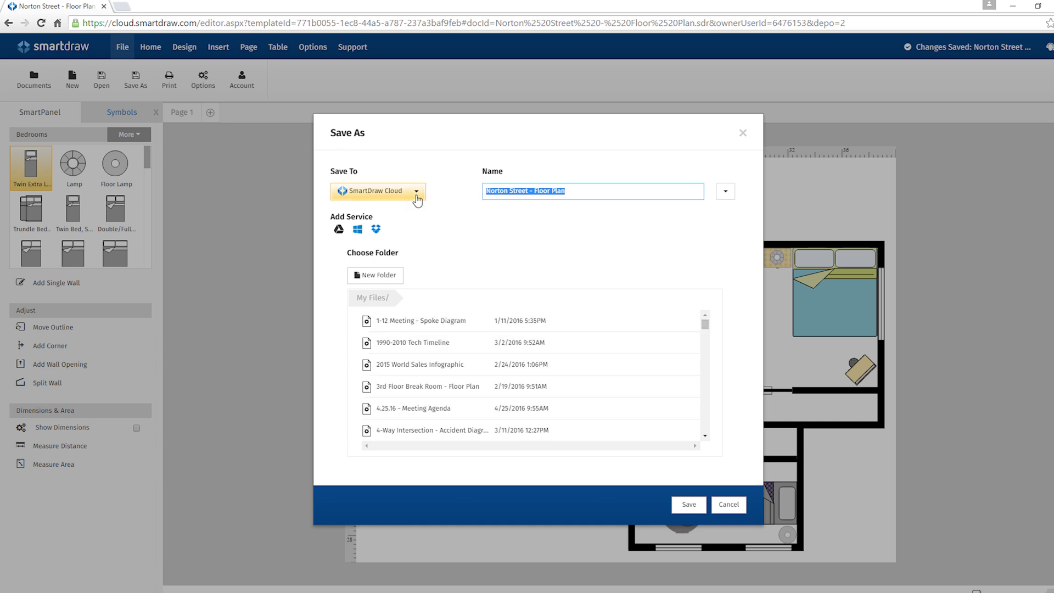
click(415, 192)
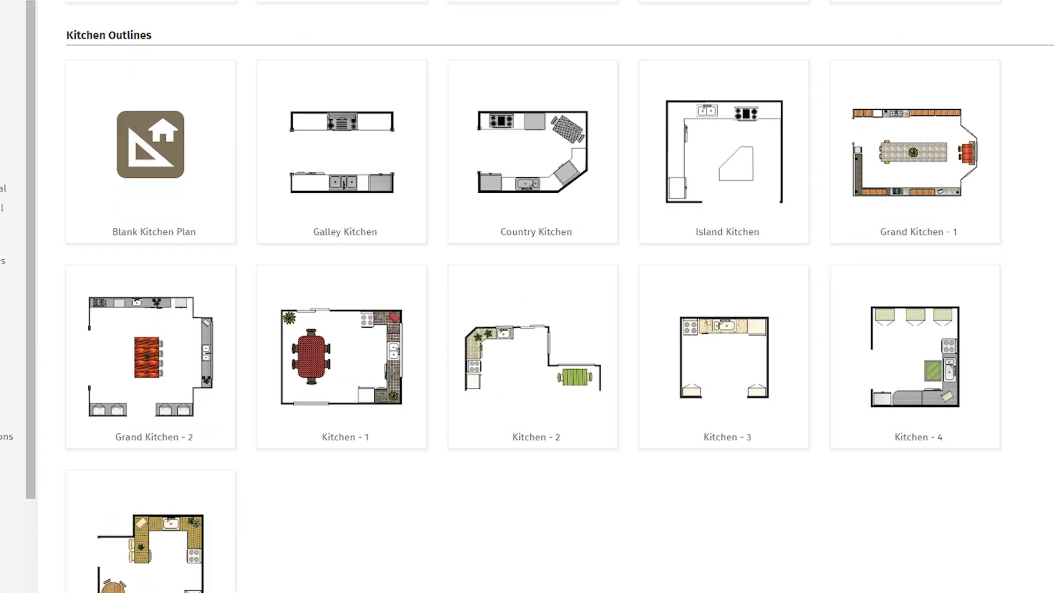
- Browse the kitchen outline templates and place a 42" gas range on the bottom counter of the grand kitchen plan
scroll(527, 296, down, 6)
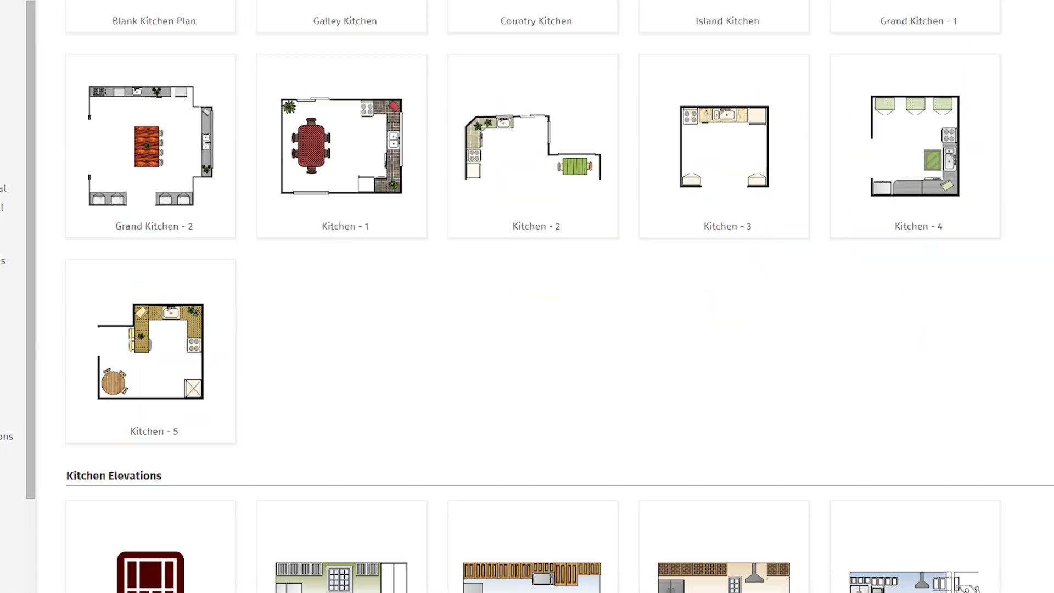
scroll(527, 296, down, 8)
scroll(527, 296, down, 2)
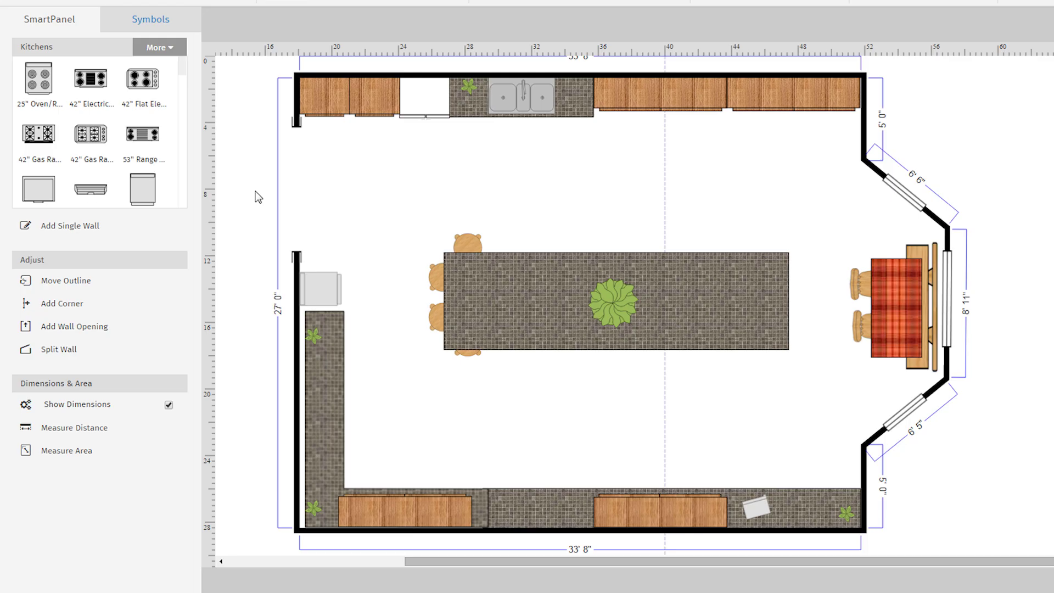
drag(38, 134, 531, 511)
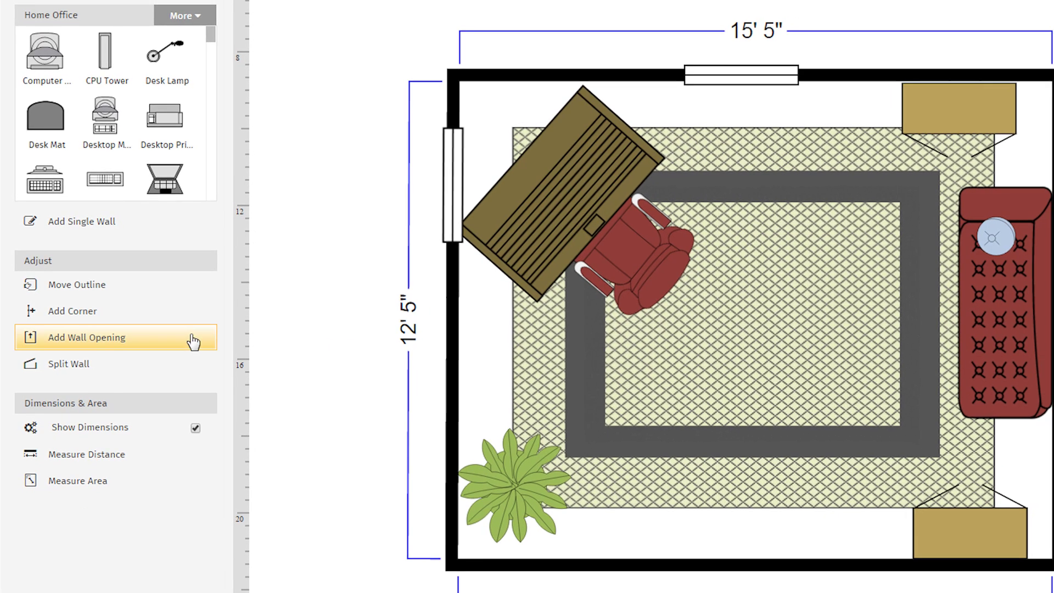
- Add a wall opening to the home office's bottom wall and widen it to about 5' 8"
click(74, 326)
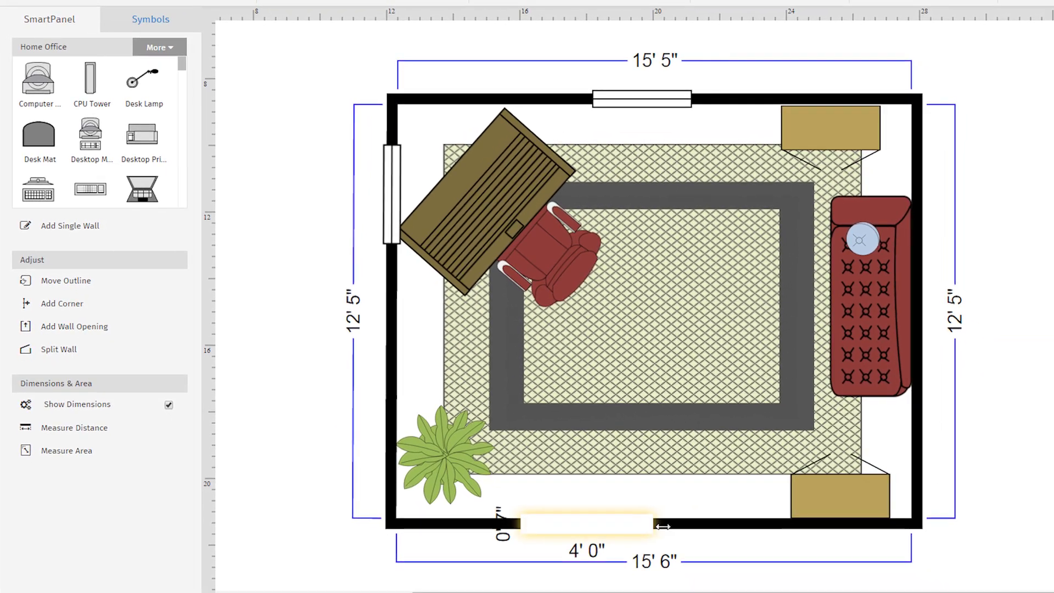
drag(643, 534, 706, 534)
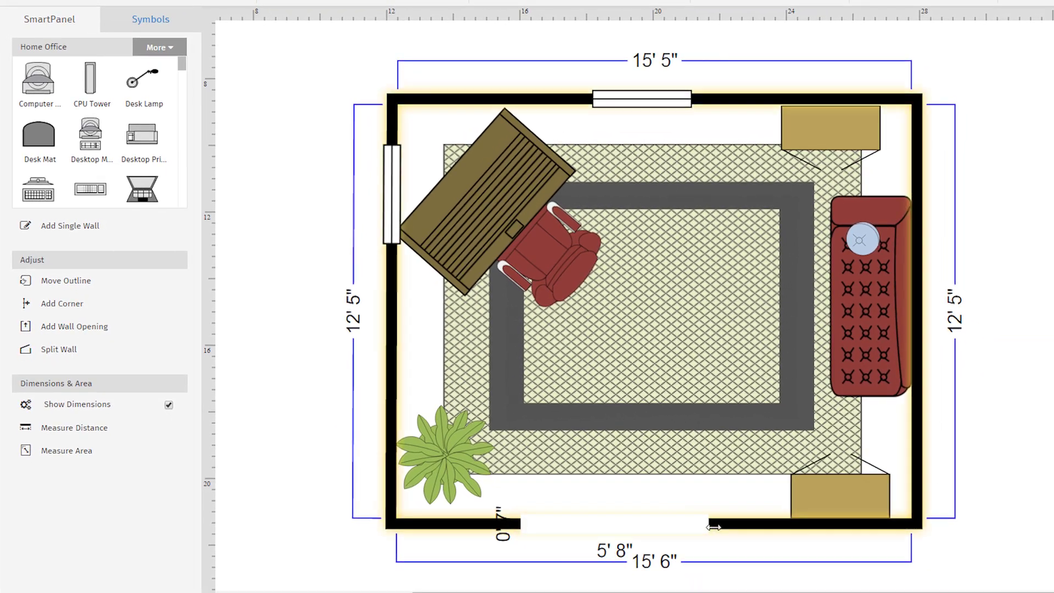